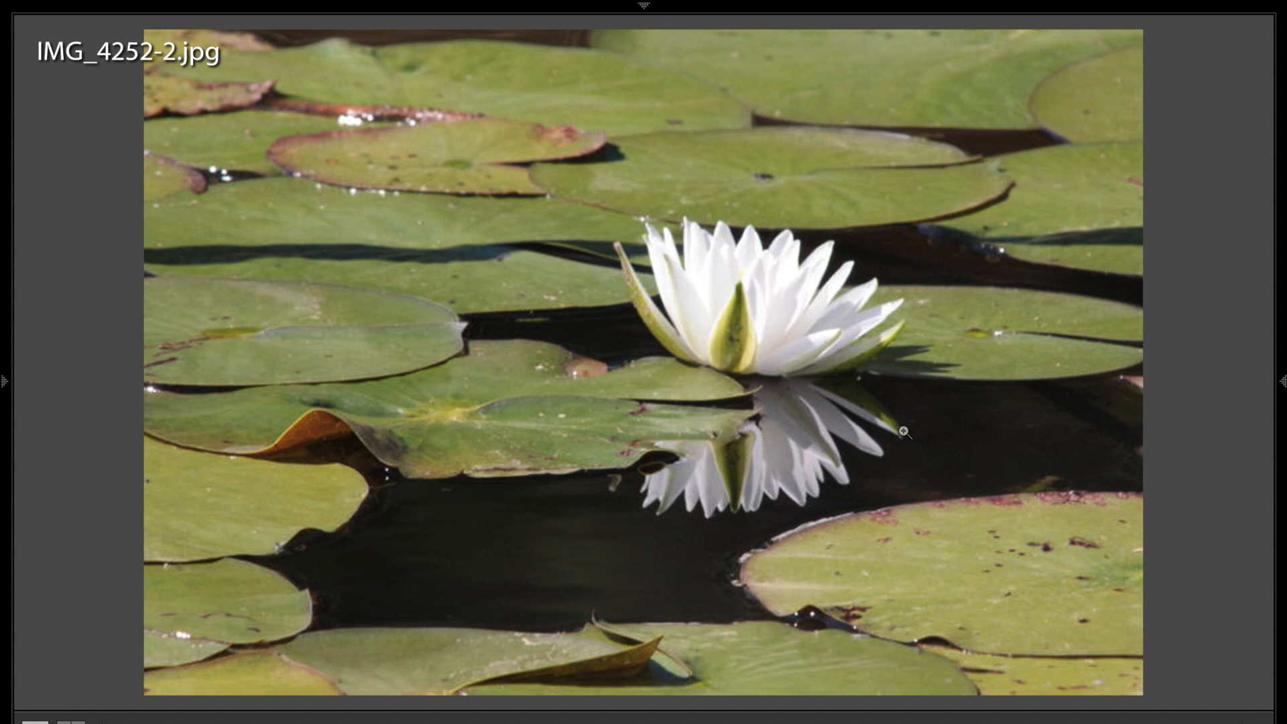
# Zoom the water lily to Fill and back to Fit, then advance to IMG_0097.cr2
pyautogui.click(793, 292)
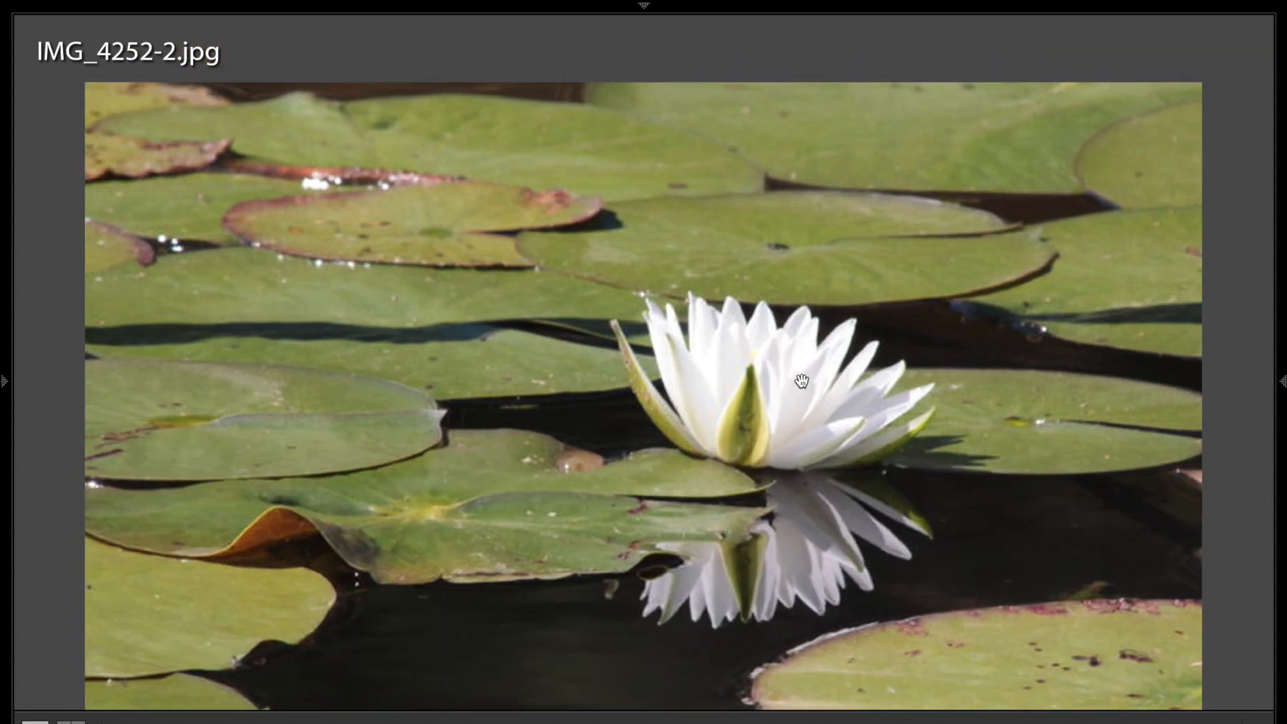
pyautogui.click(778, 415)
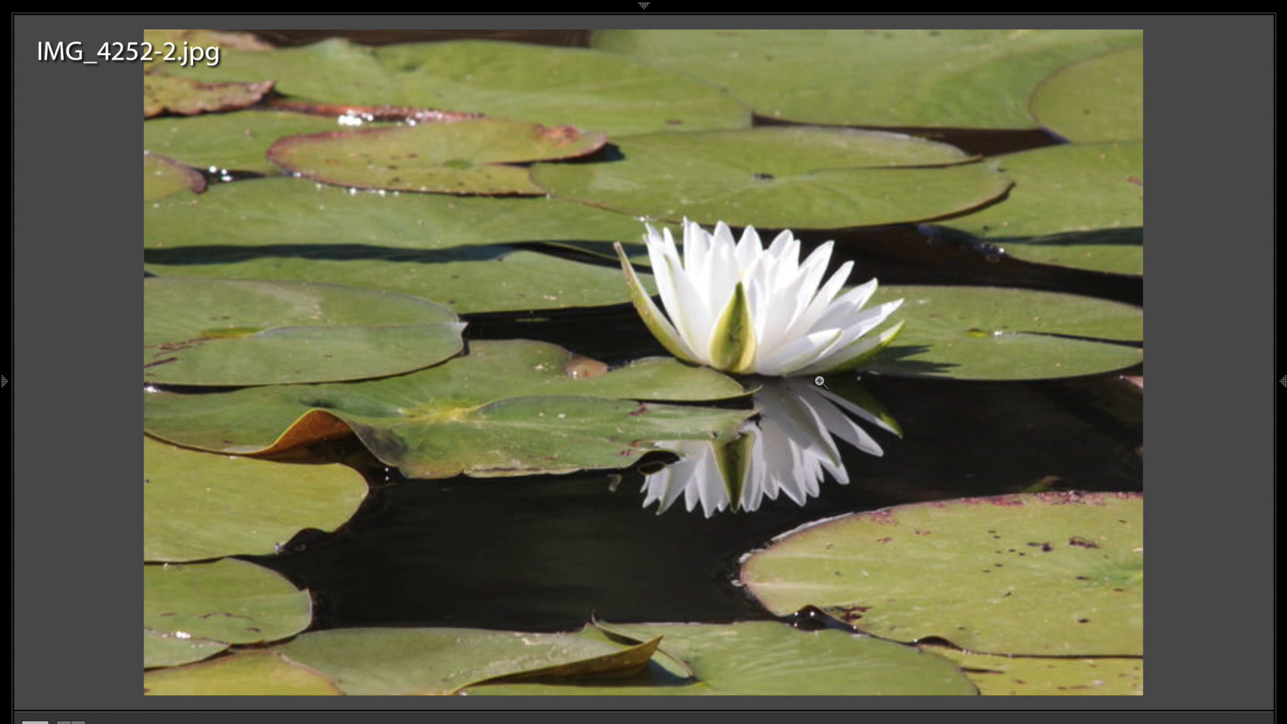
pyautogui.press('Right')
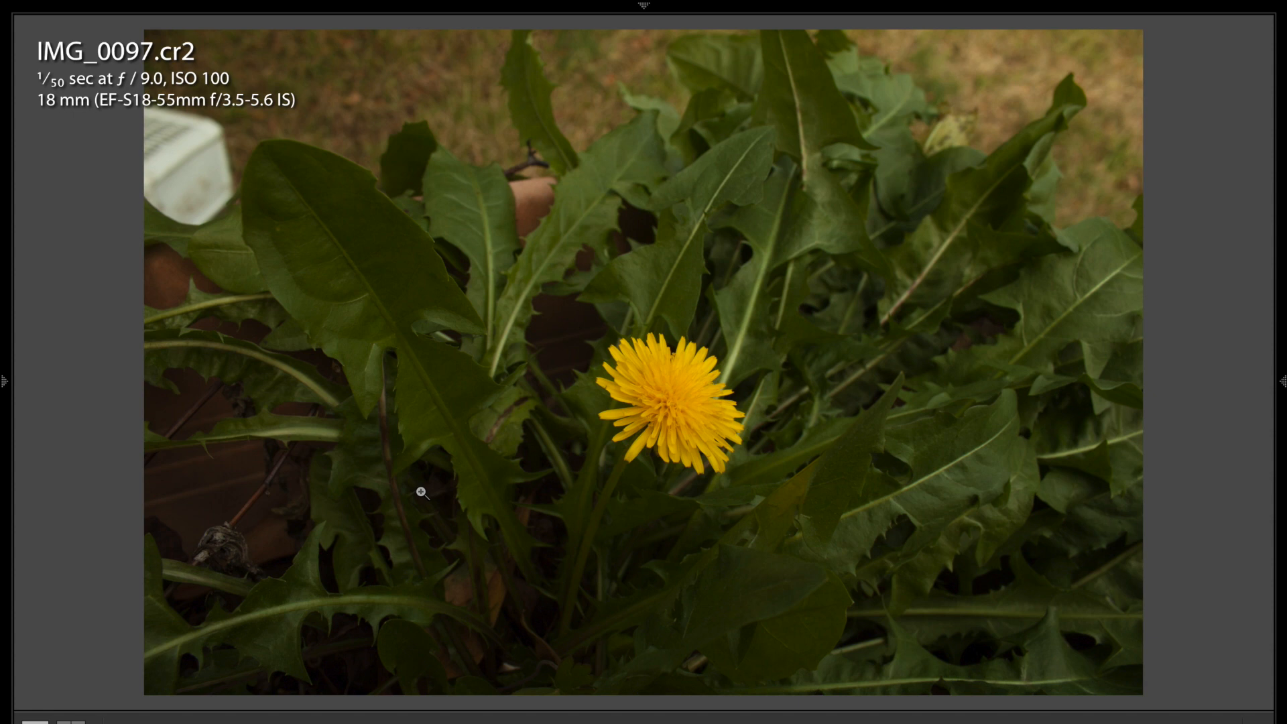
# Advance to IMG_0140.cr2 and pin the right Develop adjustment panel open
pyautogui.press('Right')
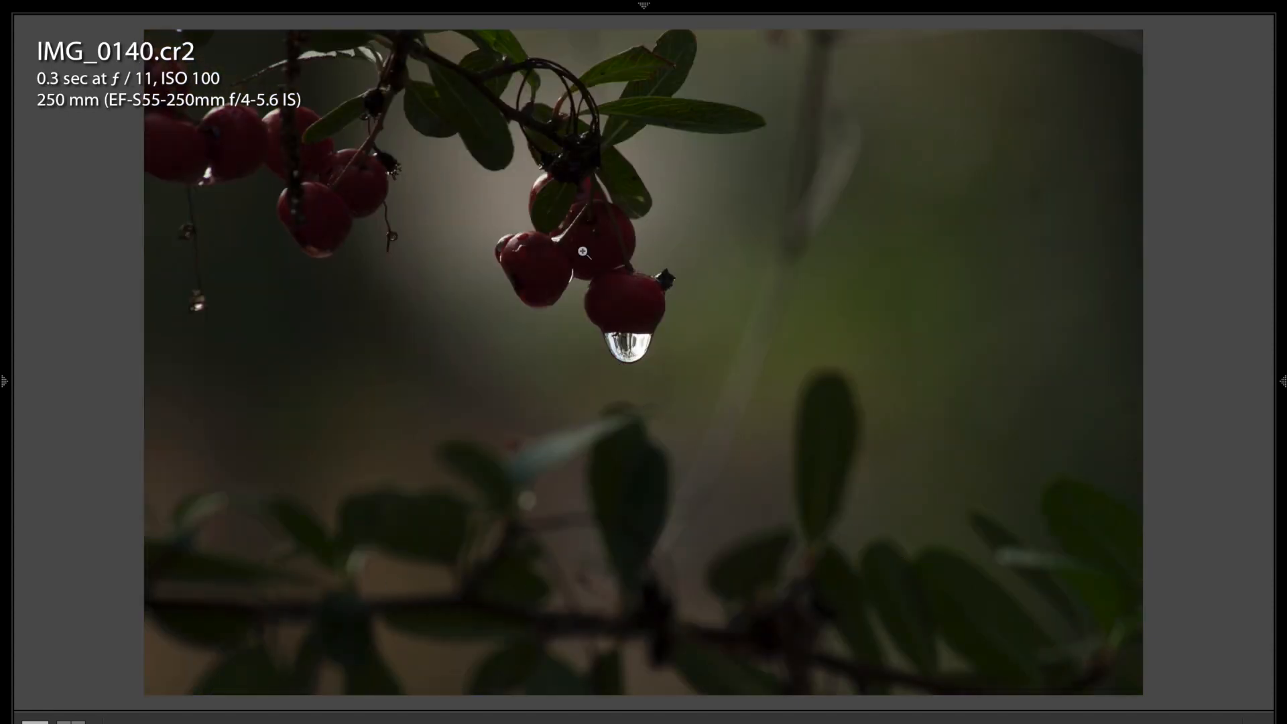
pyautogui.click(1283, 382)
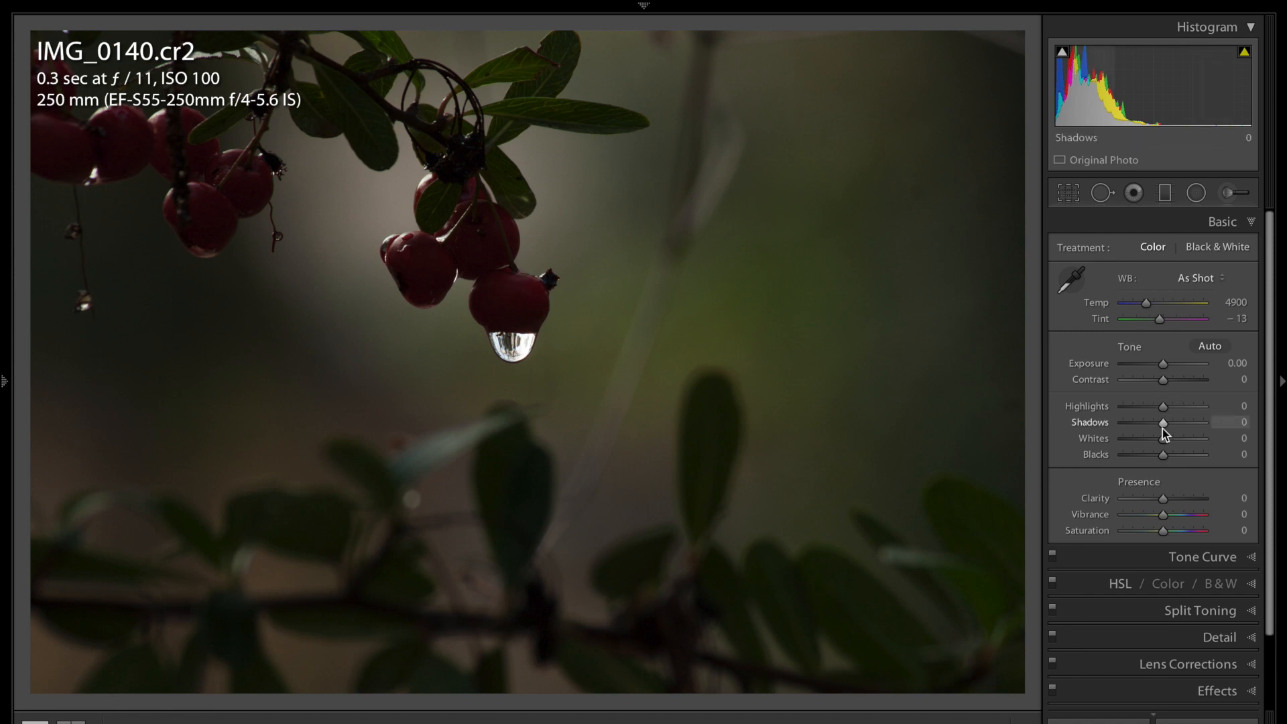
# In Basic, set Shadows +100, Highlights +62, Clarity +45, and reset Contrast to 0
pyautogui.moveTo(1162, 422); pyautogui.dragTo(1198, 424)
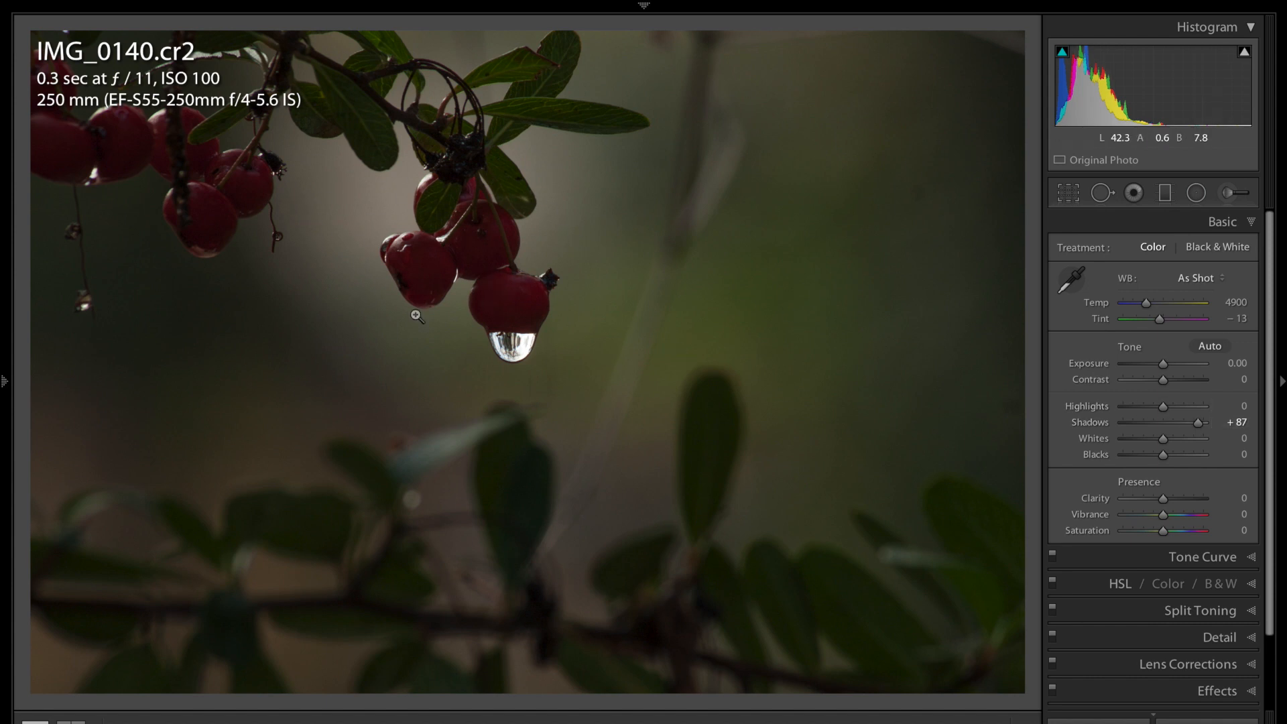
pyautogui.moveTo(1164, 407); pyautogui.dragTo(1188, 411)
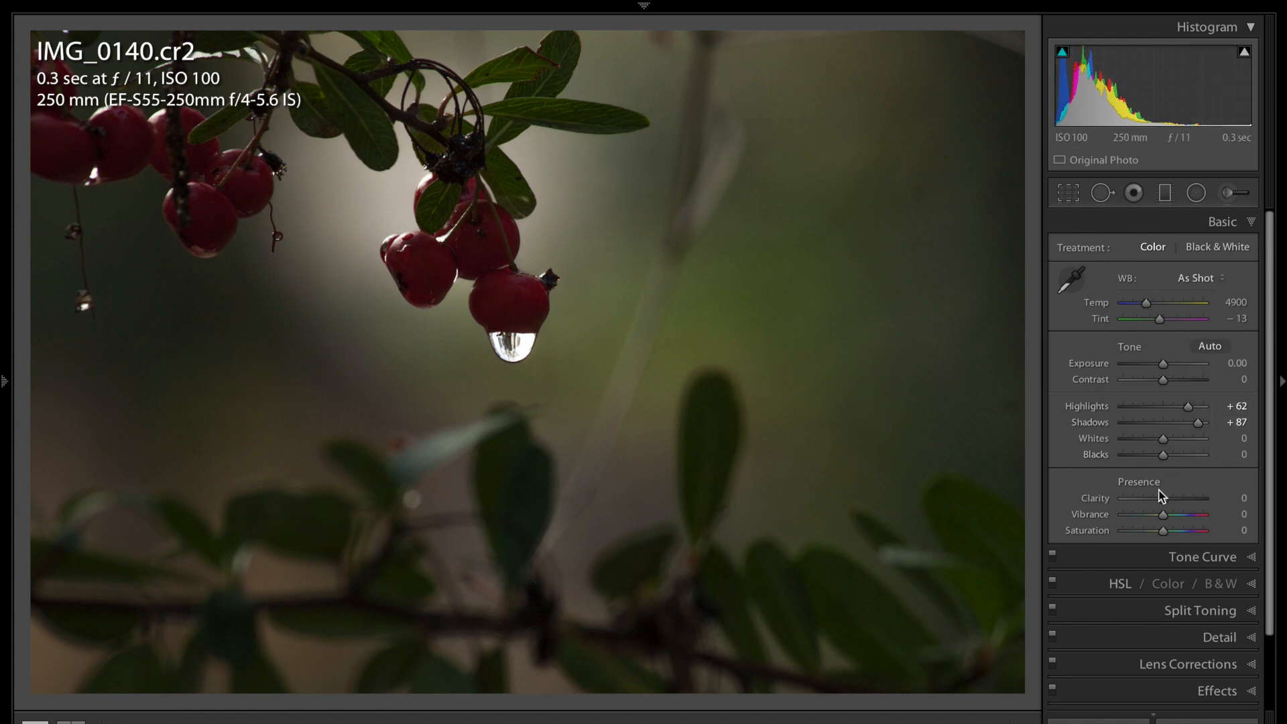
pyautogui.moveTo(1164, 500); pyautogui.dragTo(1183, 502)
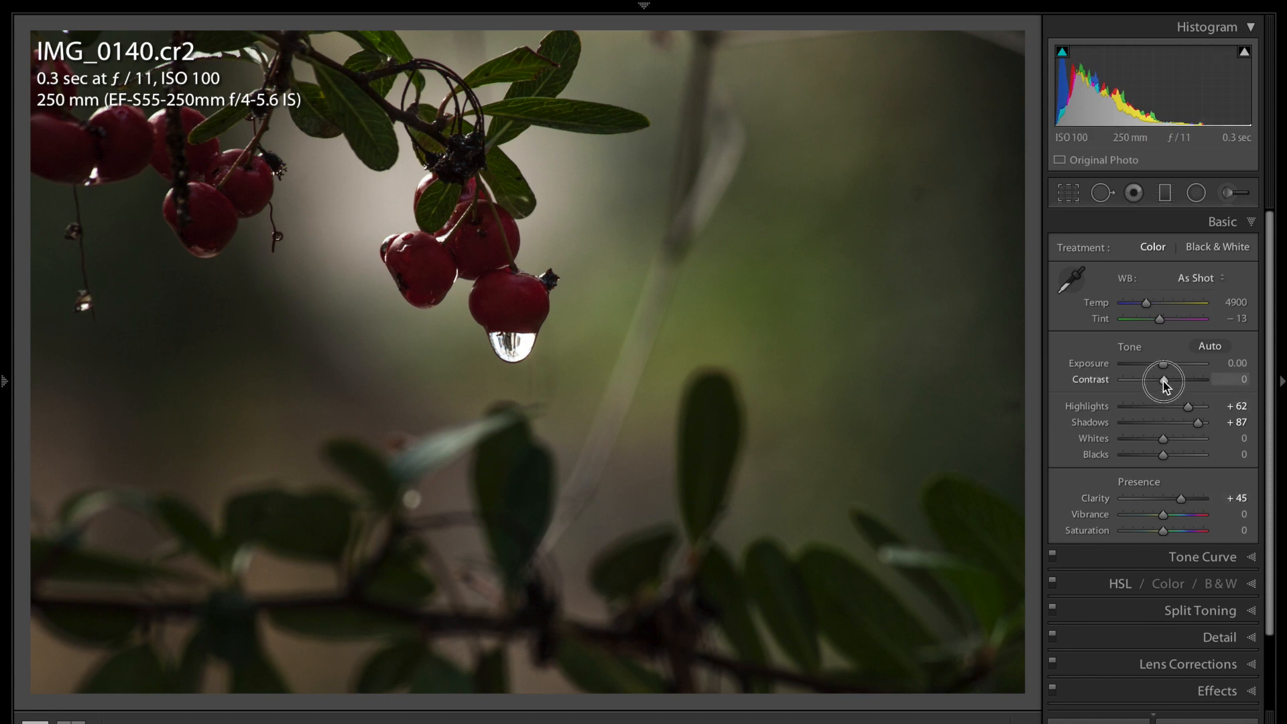
pyautogui.moveTo(1164, 381)
pyautogui.mouseDown()
pyautogui.moveTo(1181, 376)
pyautogui.moveTo(1159, 381)
pyautogui.mouseUp()
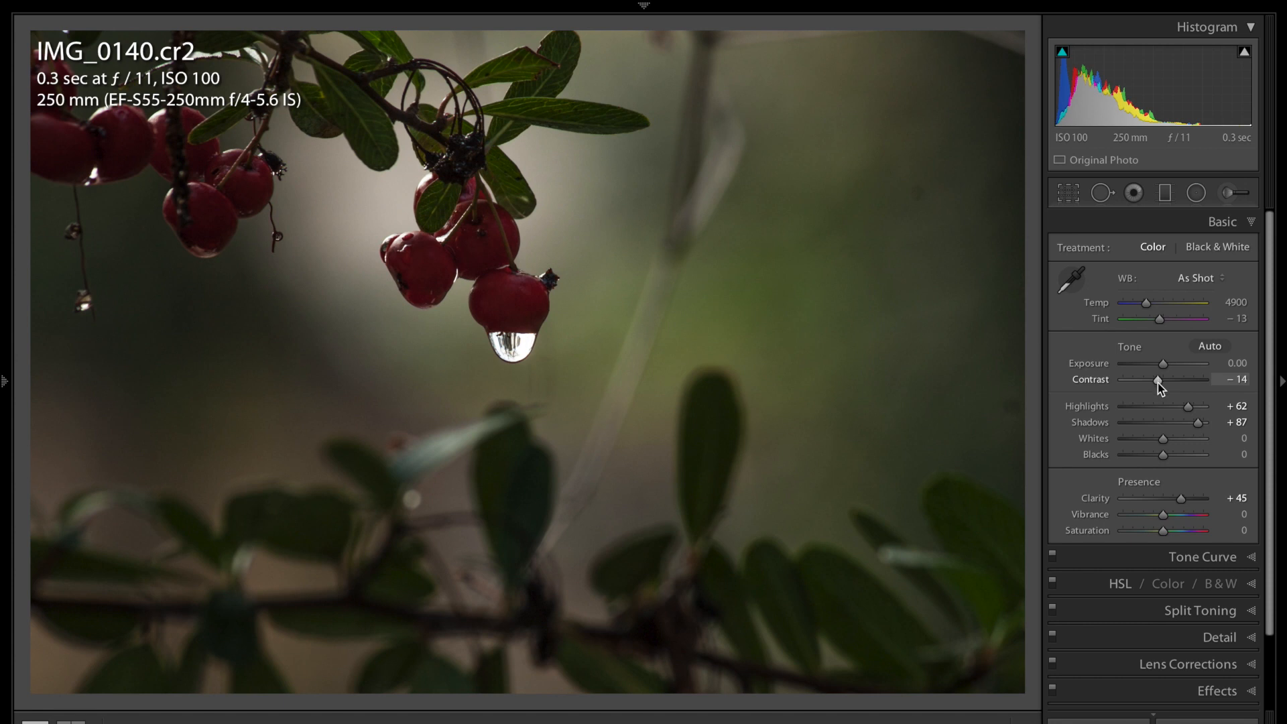
pyautogui.doubleClick(1156, 382)
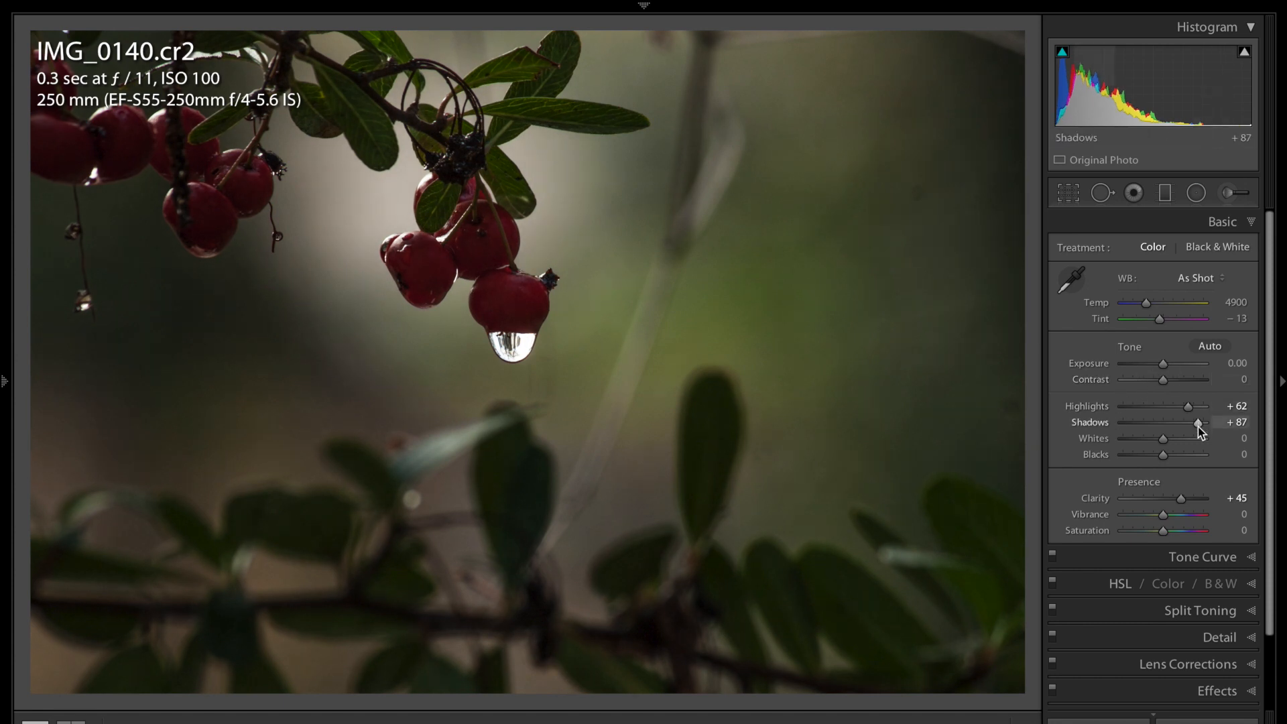
pyautogui.moveTo(1198, 424); pyautogui.dragTo(1204, 425)
pyautogui.click(1251, 223)
# In the HSL panel, set Red saturation to +84 and Red luminance to +40
pyautogui.click(1252, 276)
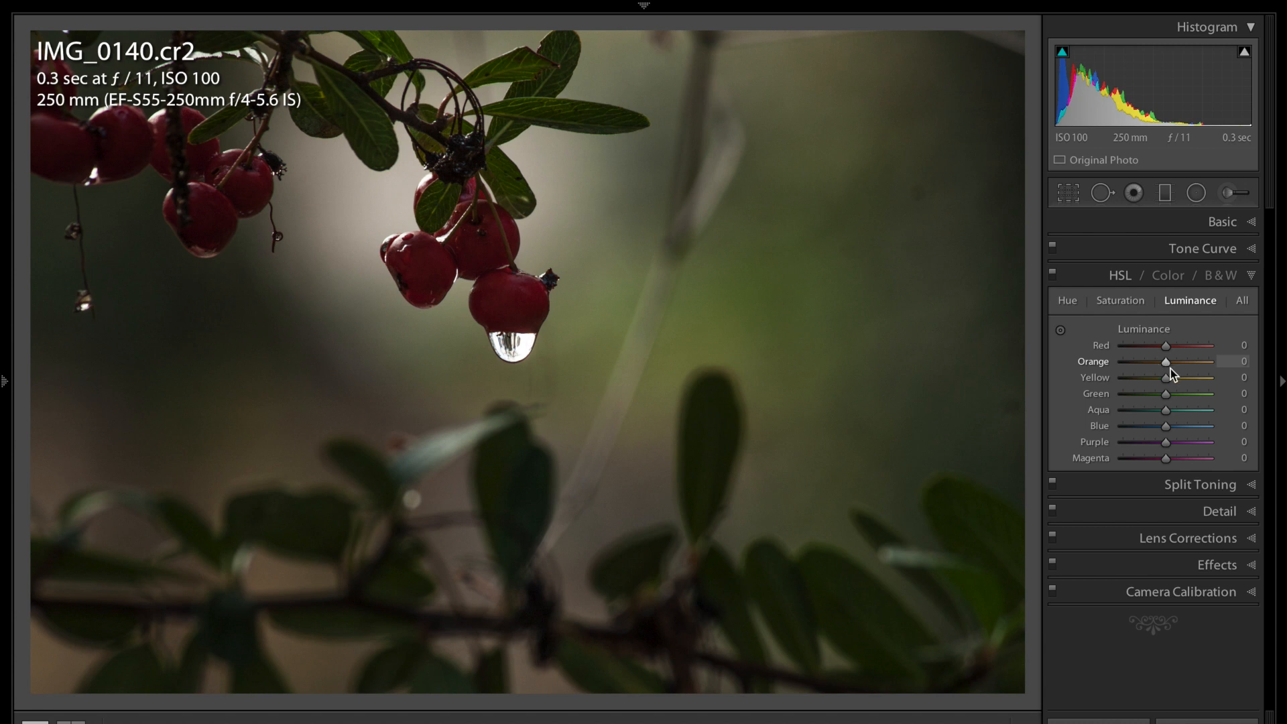
pyautogui.click(1121, 301)
pyautogui.moveTo(1166, 348); pyautogui.dragTo(1203, 347)
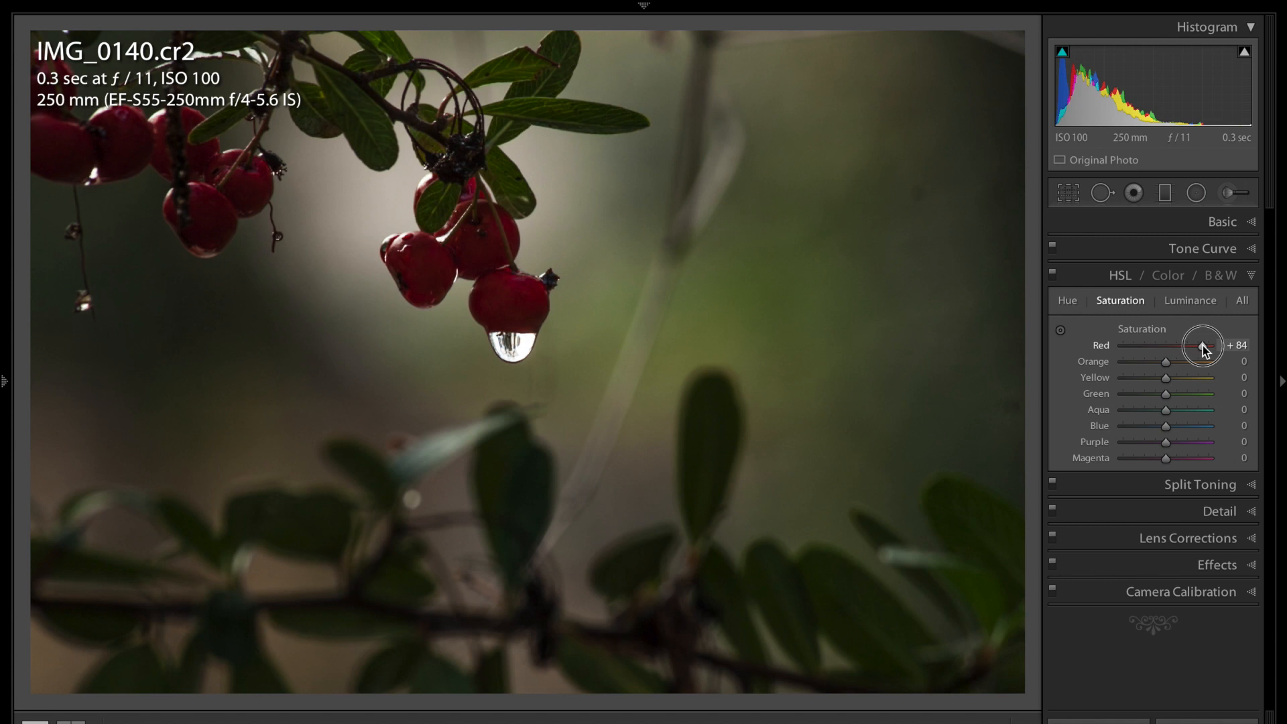
pyautogui.click(1191, 302)
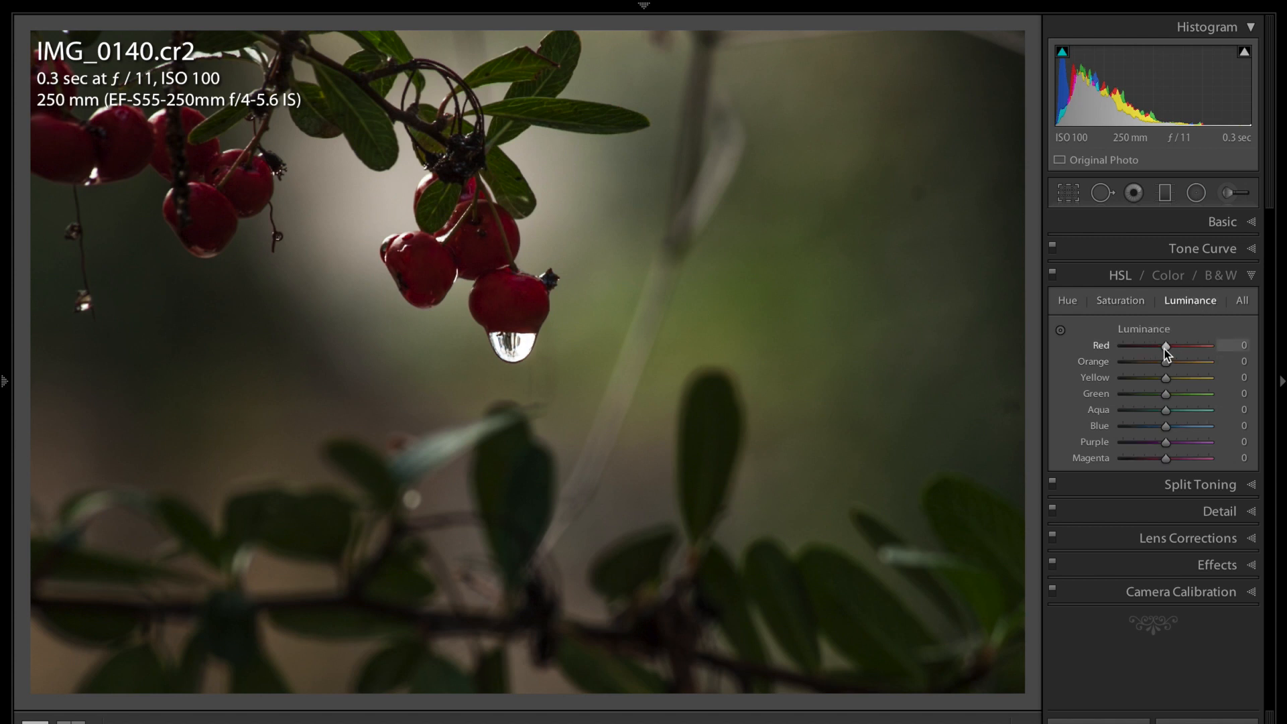
pyautogui.moveTo(1165, 347); pyautogui.dragTo(1199, 349)
pyautogui.click(1252, 276)
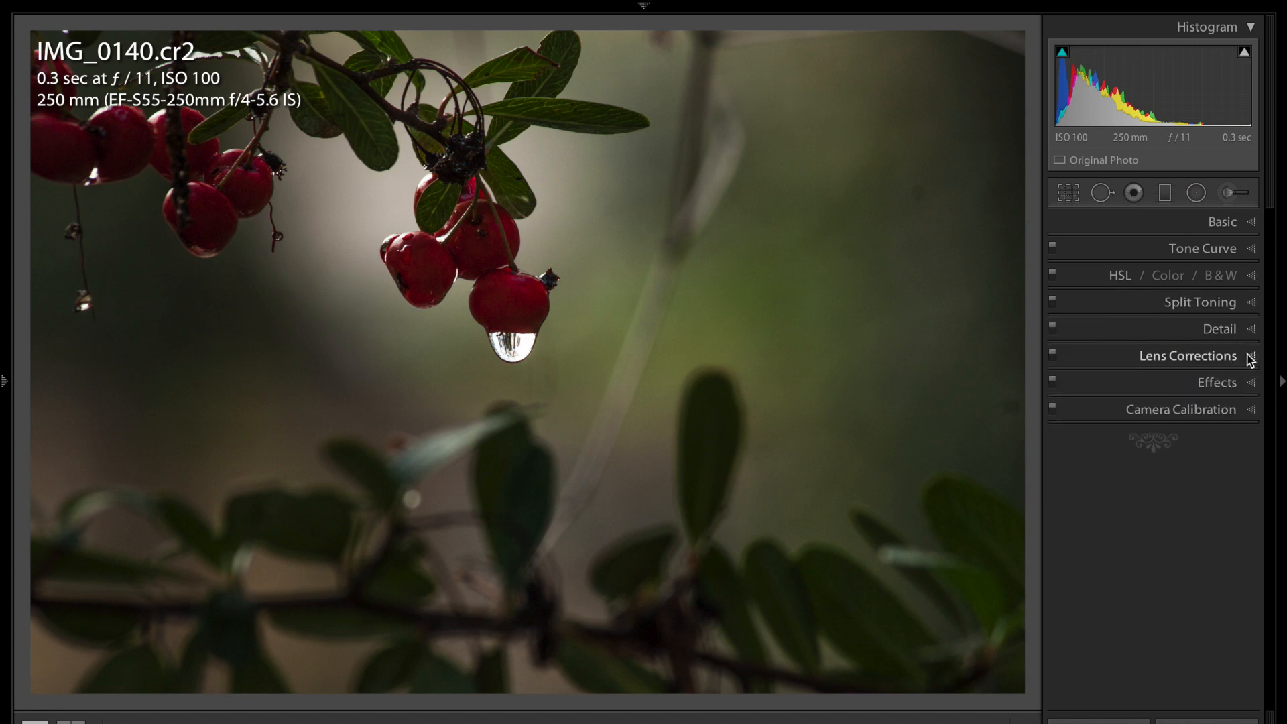
# In the Detail panel, set Sharpening Amount to 67 and Luminance noise reduction to 43
pyautogui.click(1251, 329)
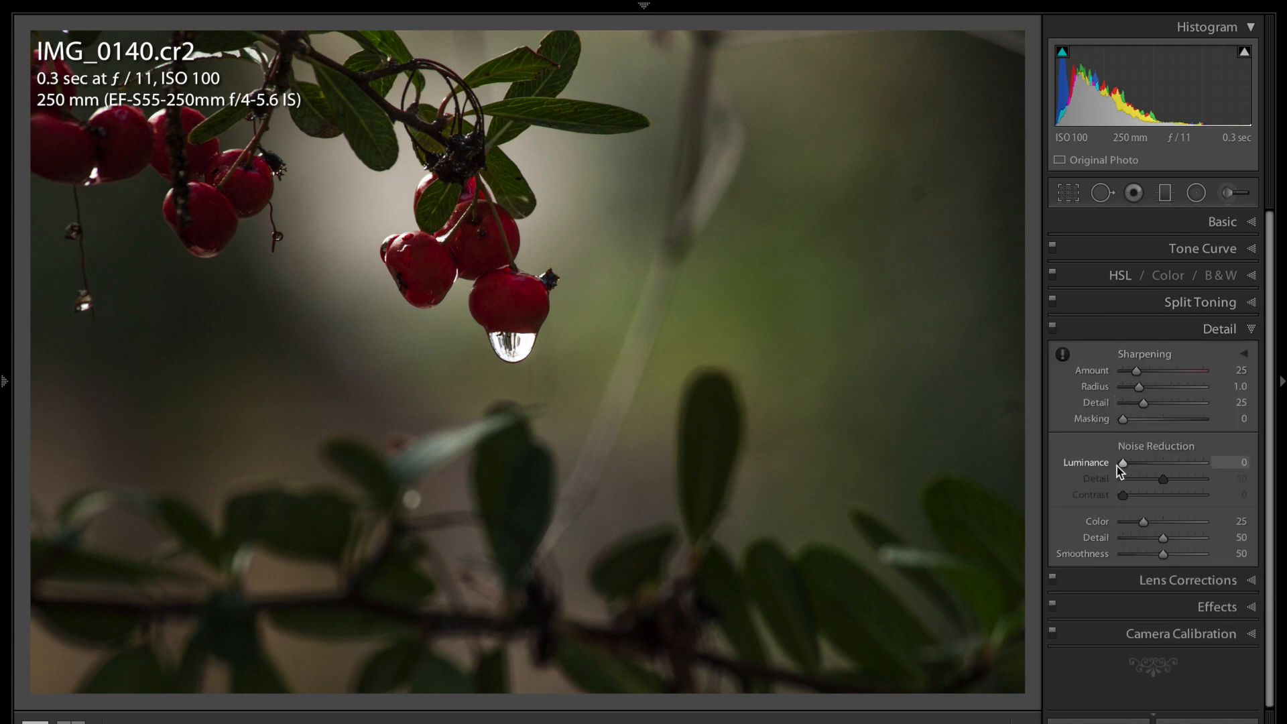
pyautogui.click(1138, 372)
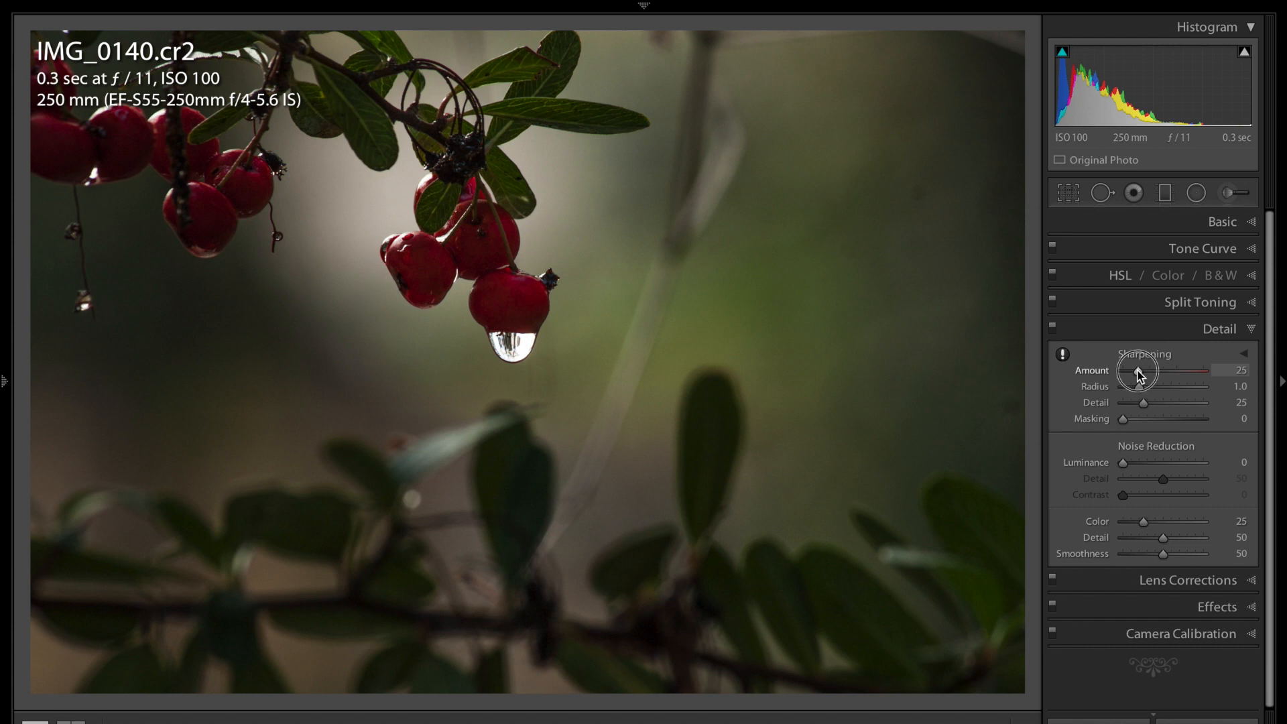
pyautogui.moveTo(1178, 371); pyautogui.dragTo(1159, 370)
pyautogui.moveTo(1123, 465); pyautogui.dragTo(1159, 468)
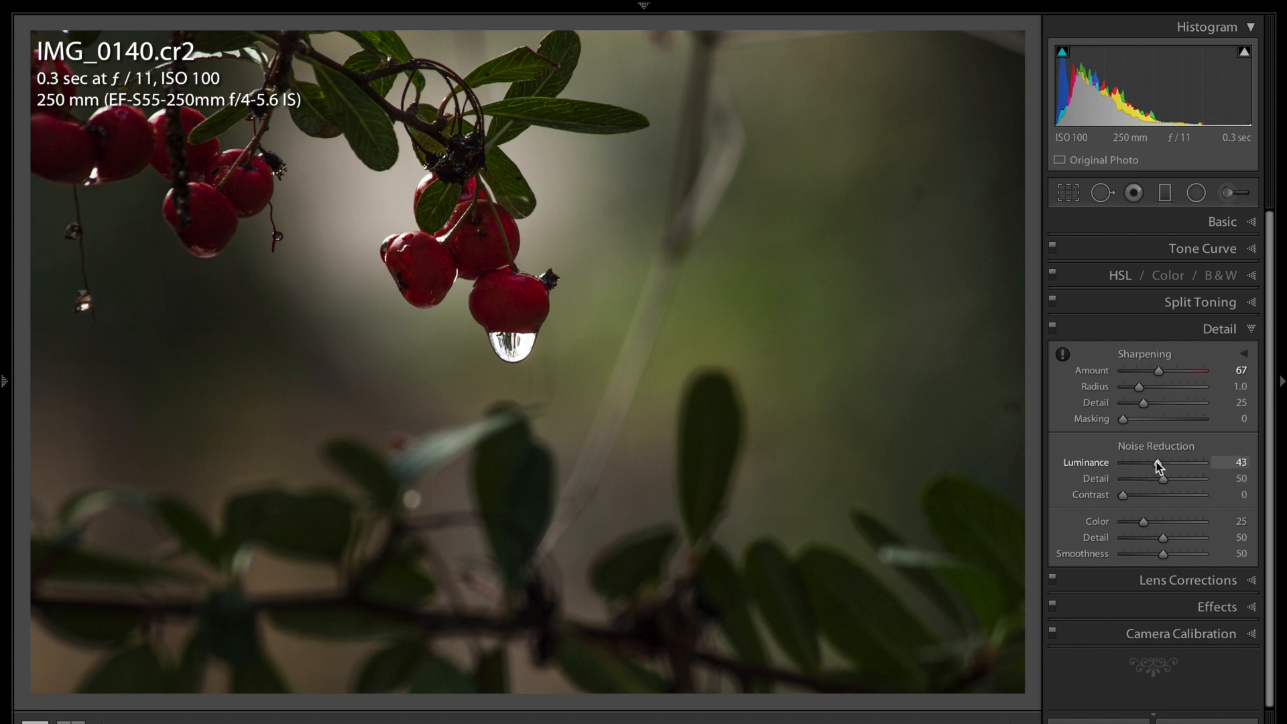
pyautogui.click(1249, 329)
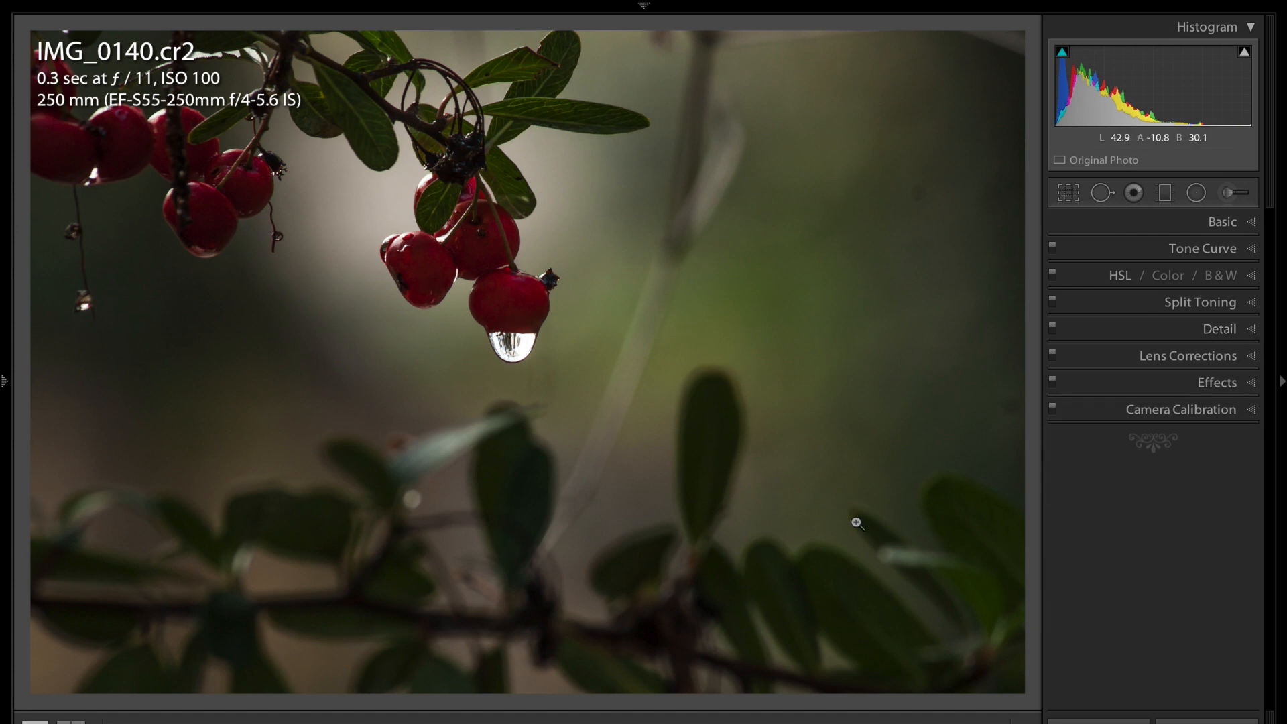
# Unlock the crop aspect and pull in the right, left and bottom edges around the berry cluster
pyautogui.click(1063, 193)
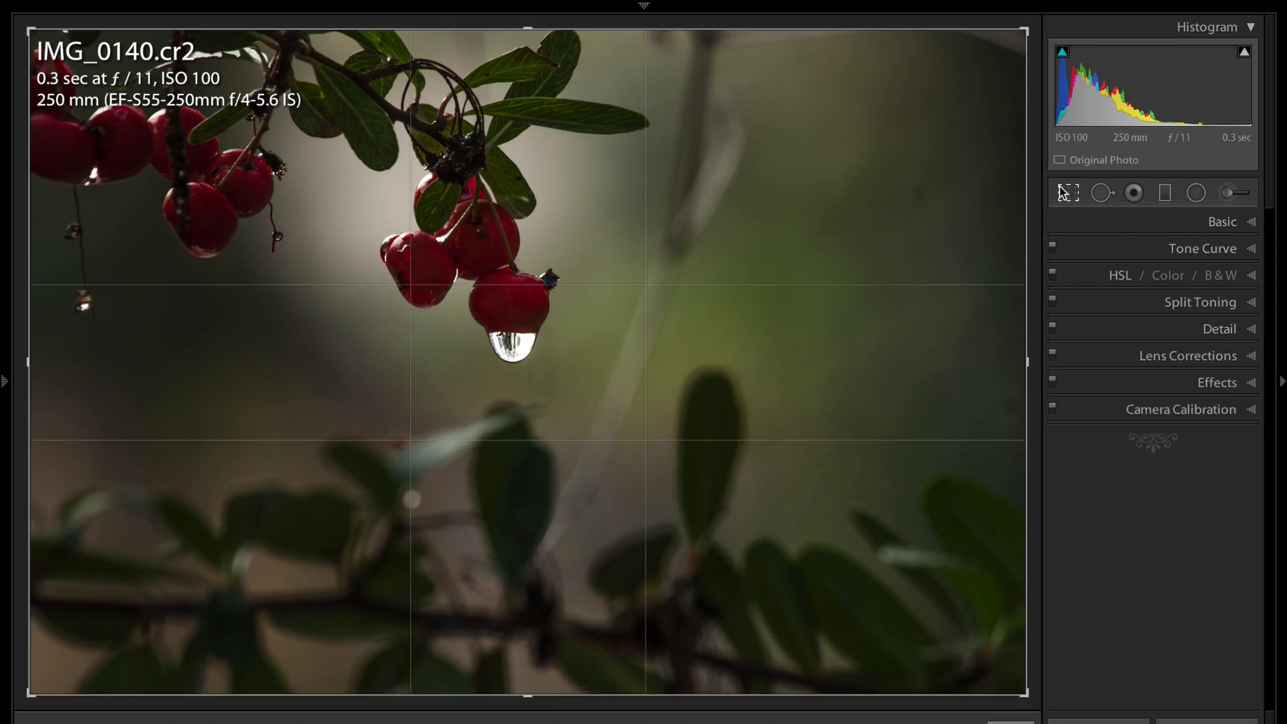
pyautogui.click(1238, 252)
pyautogui.moveTo(1030, 360); pyautogui.dragTo(825, 349)
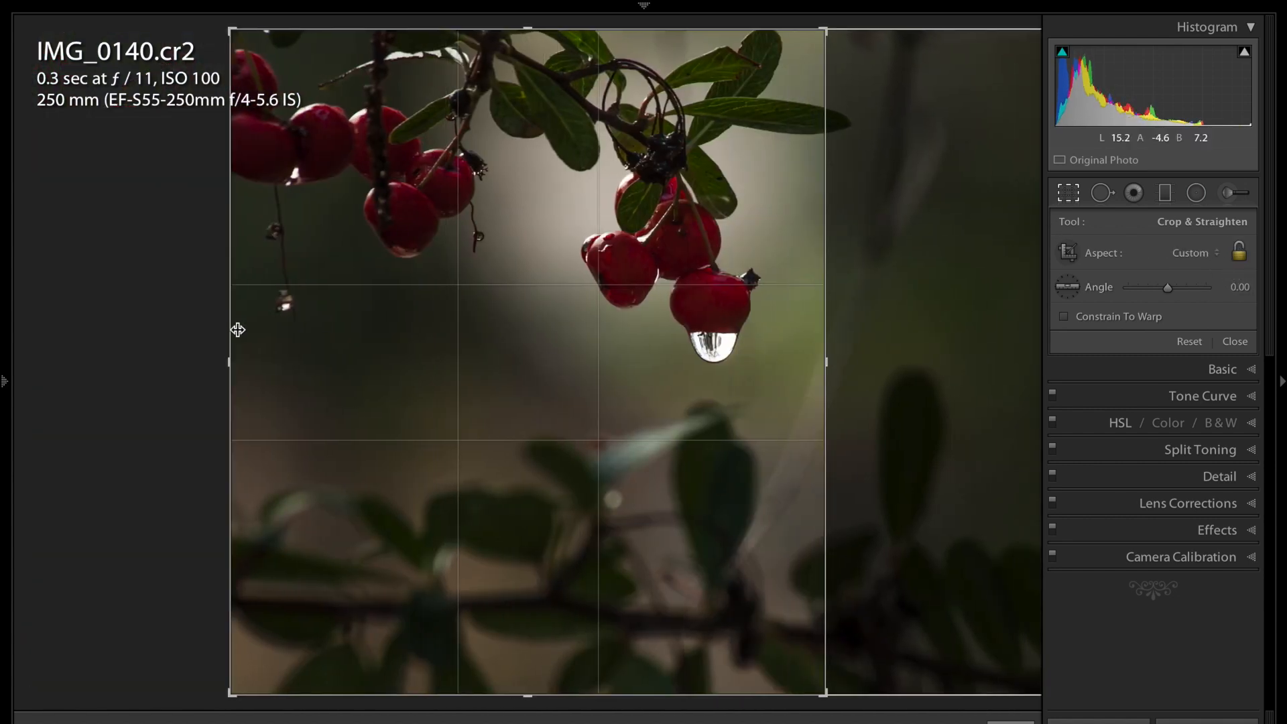
pyautogui.moveTo(231, 355); pyautogui.dragTo(373, 353)
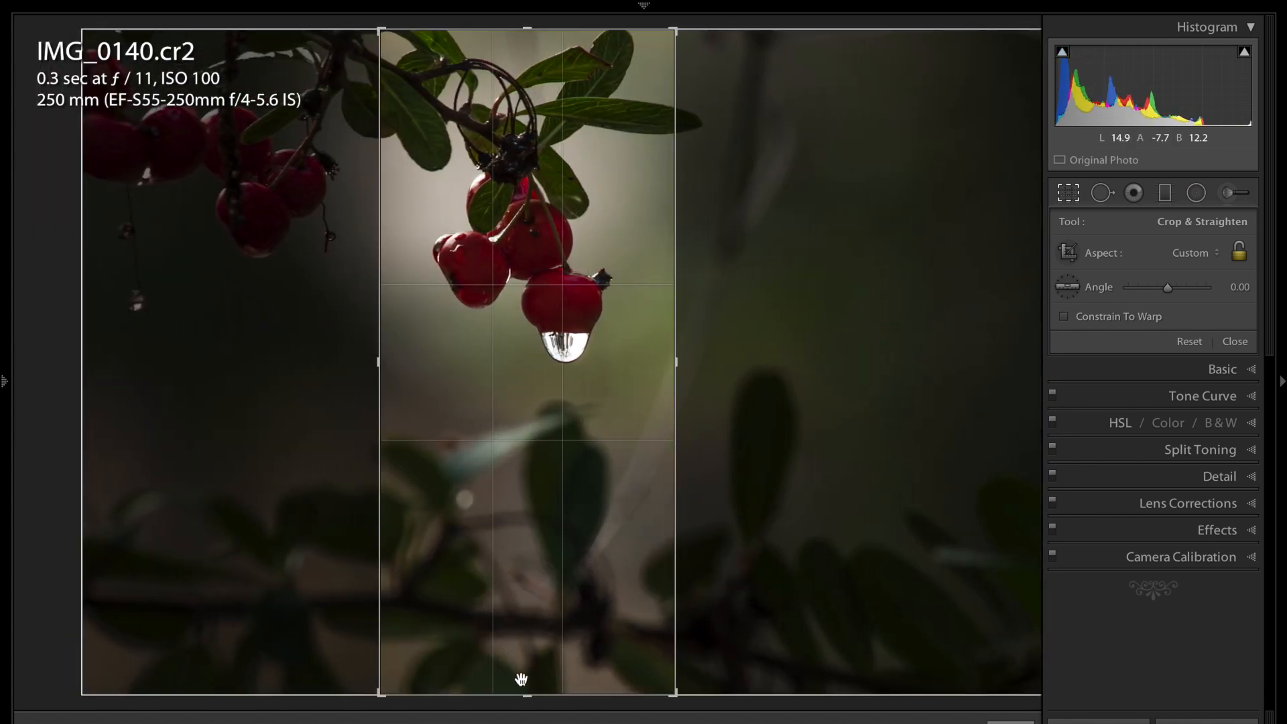
pyautogui.moveTo(523, 695); pyautogui.dragTo(535, 543)
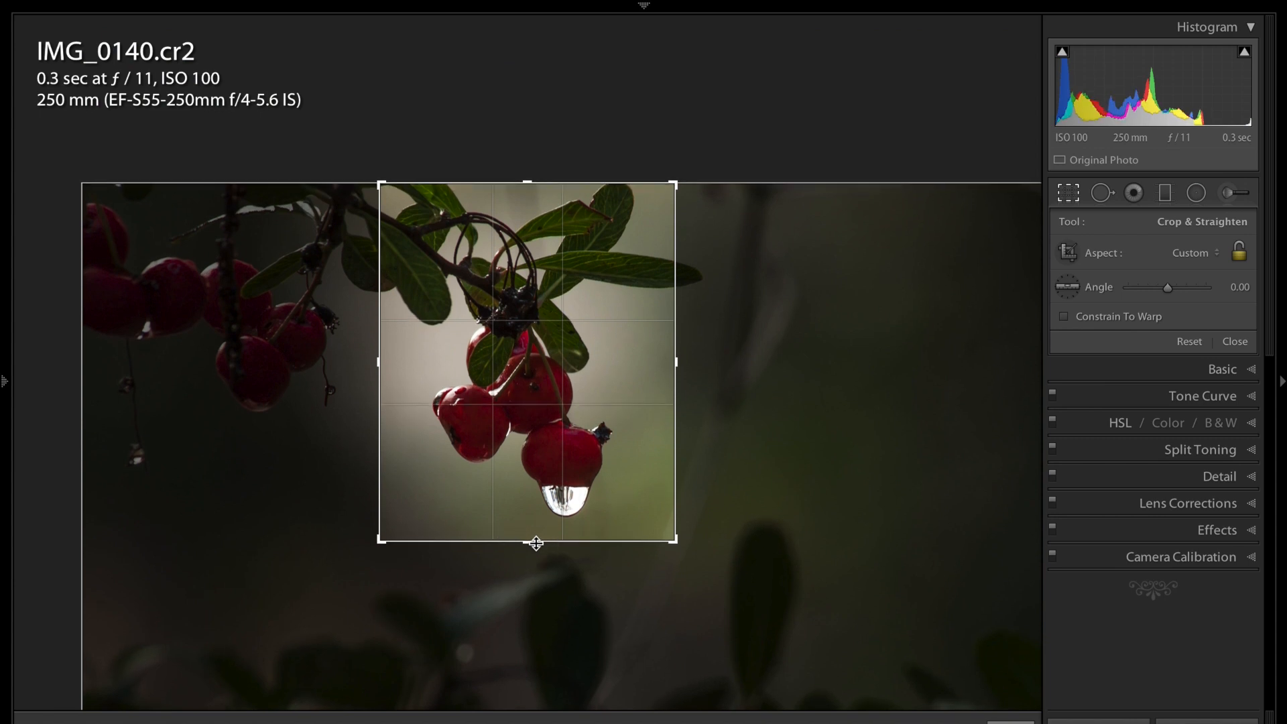
pyautogui.press('Return')
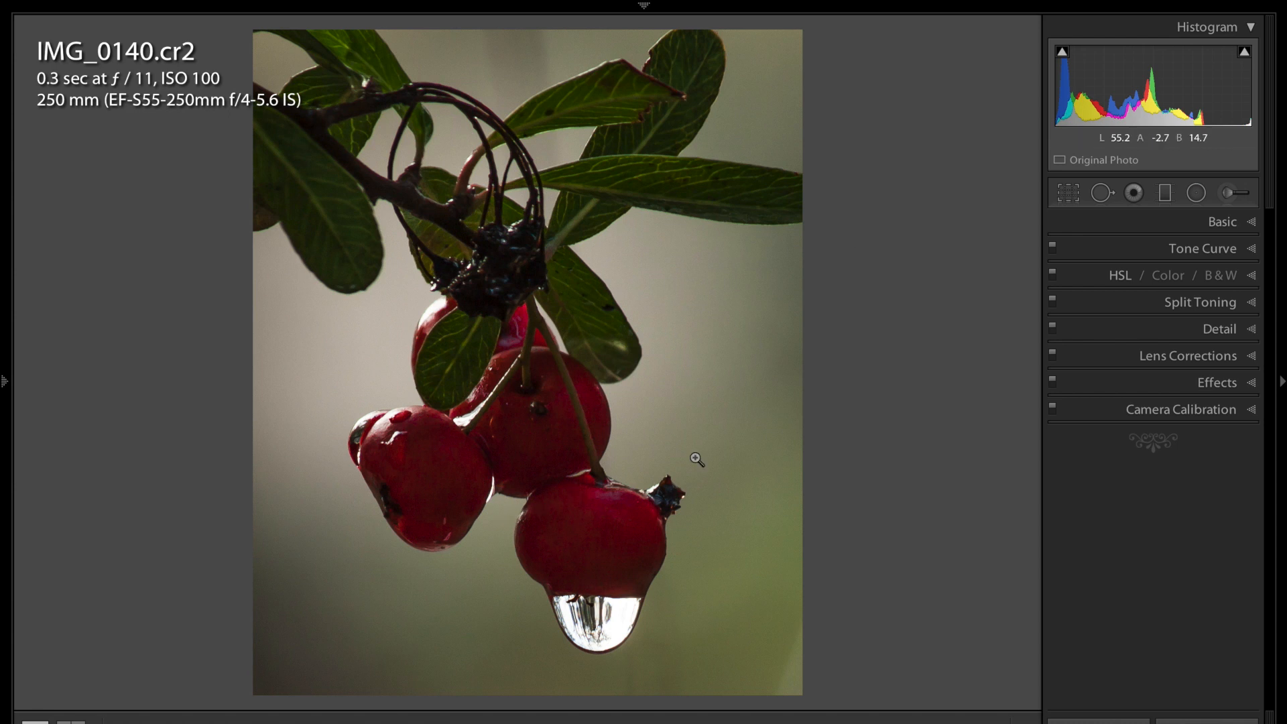
pyautogui.press('\\')
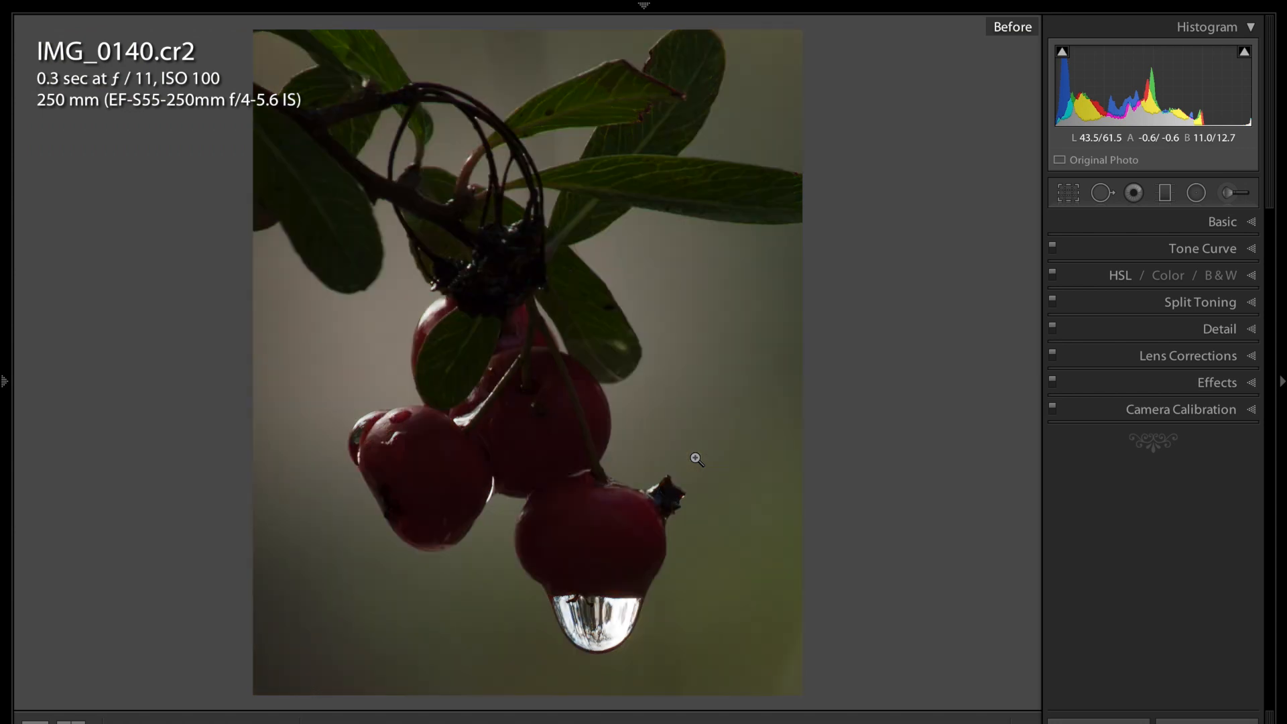
pyautogui.press('\\')
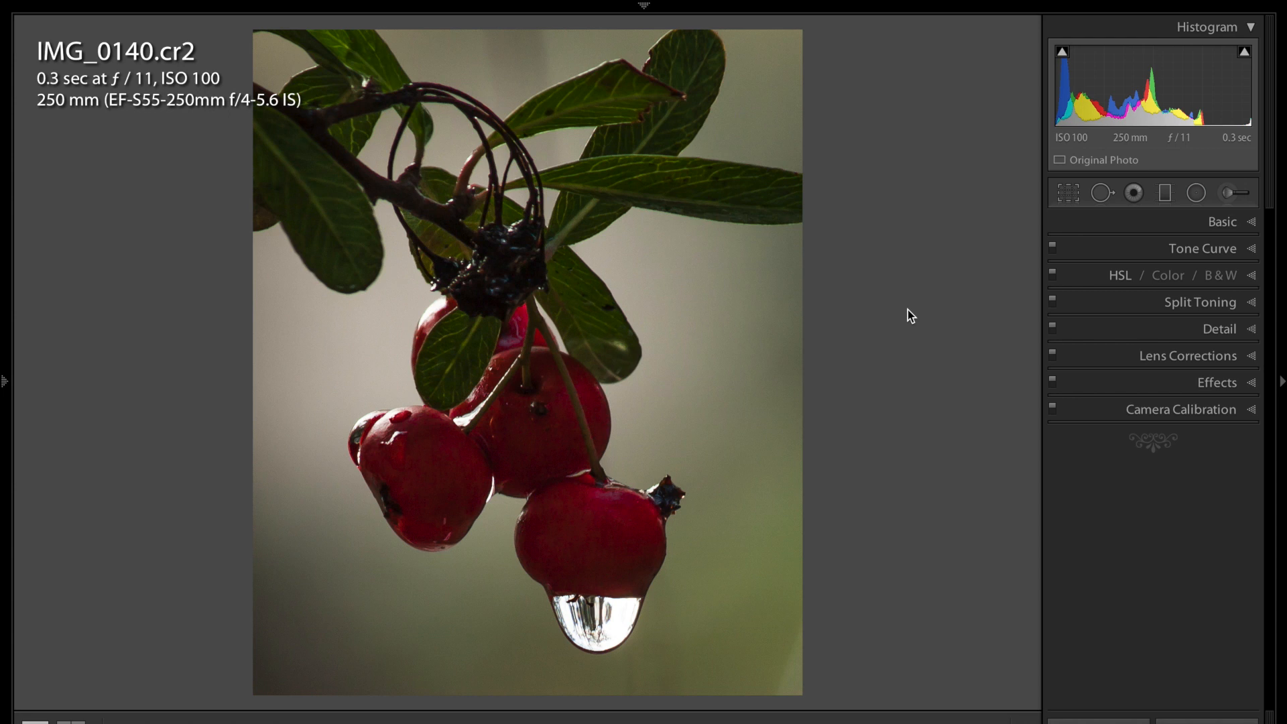
pyautogui.click(183, 430)
# From the Library grid, pick the next photographer's folder and open watchingtheWORLD.jpg in Develop
pyautogui.press('g')
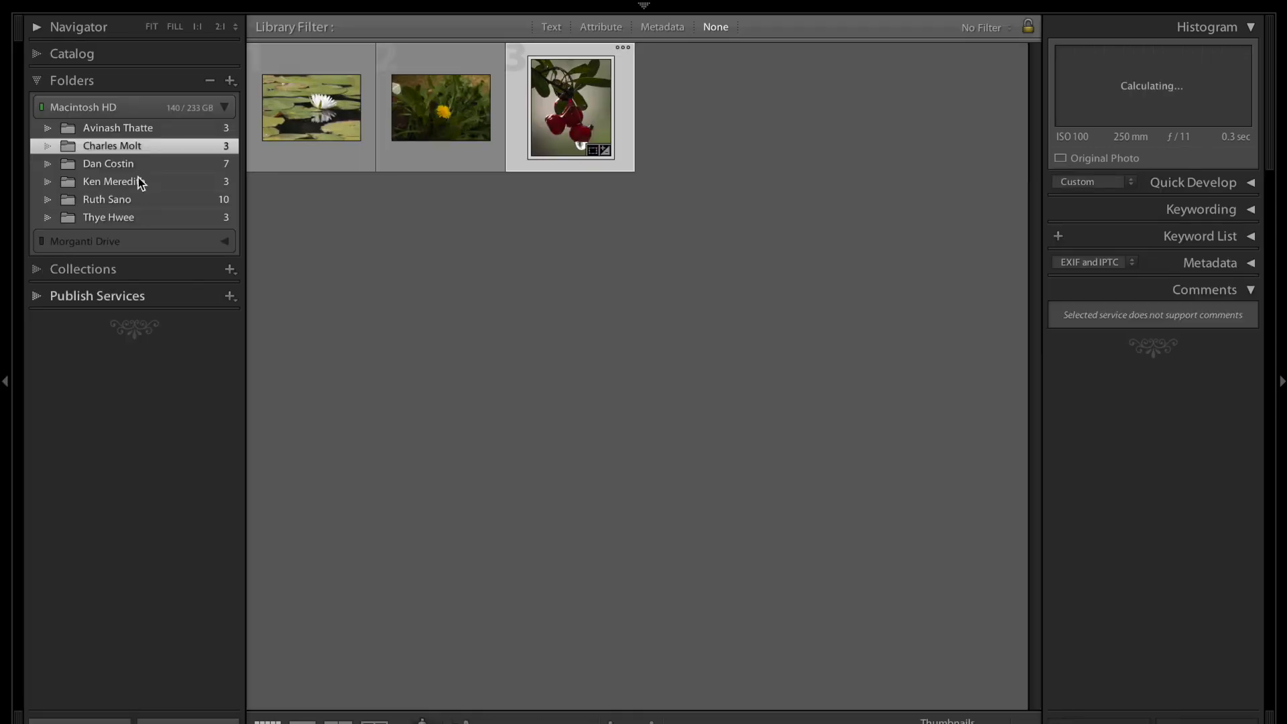
pyautogui.click(116, 128)
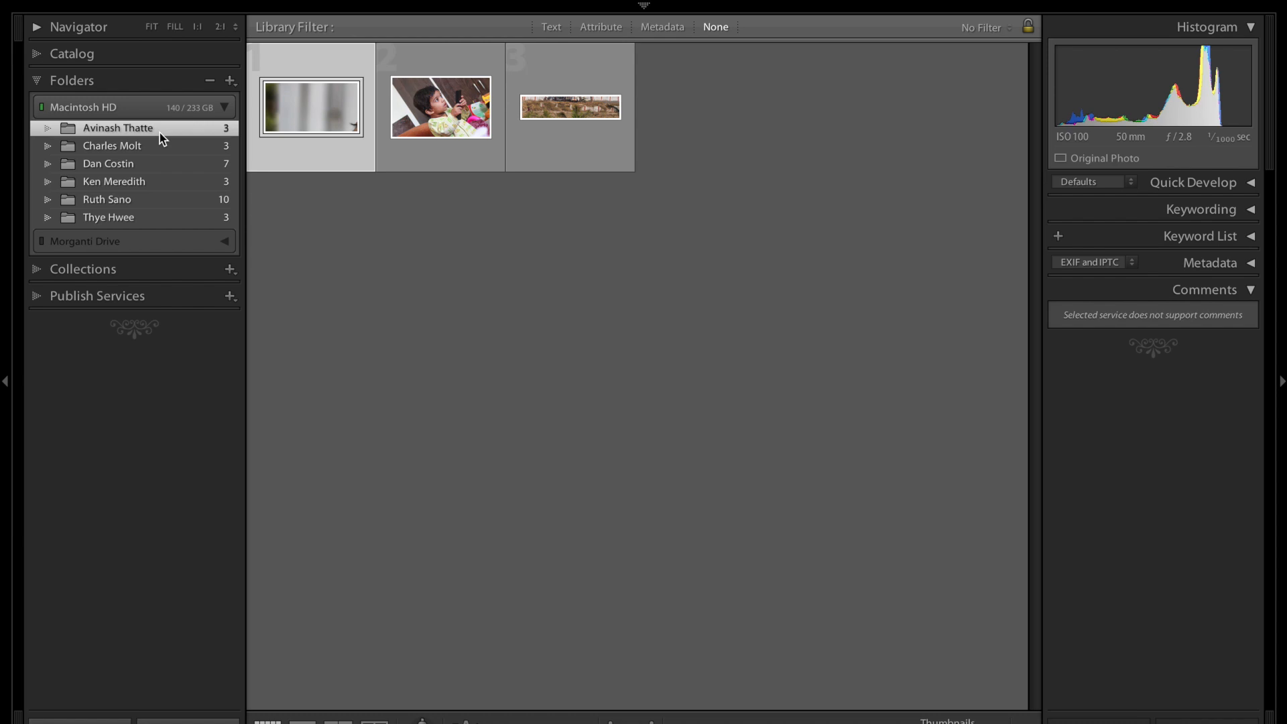
pyautogui.press('d')
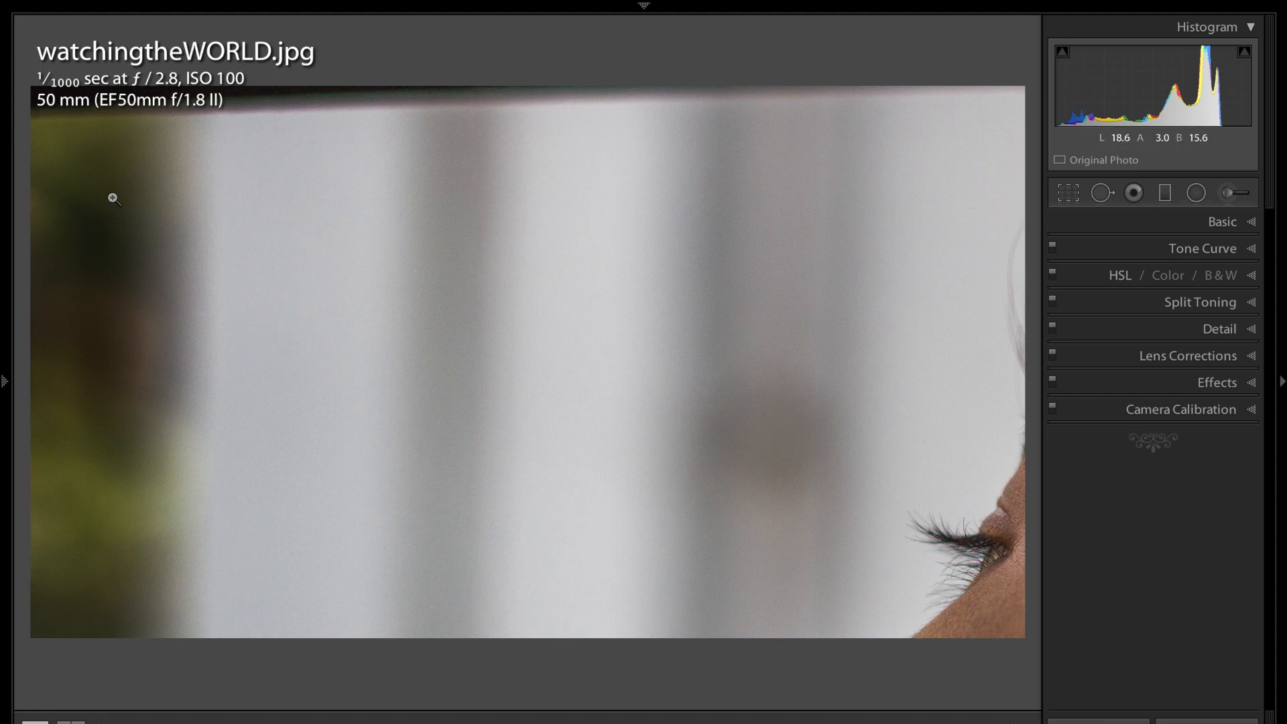
# Trim the left and top edges of the eye photo, apply the crop, then advance to tryingTVOperations.jpg
pyautogui.click(1069, 194)
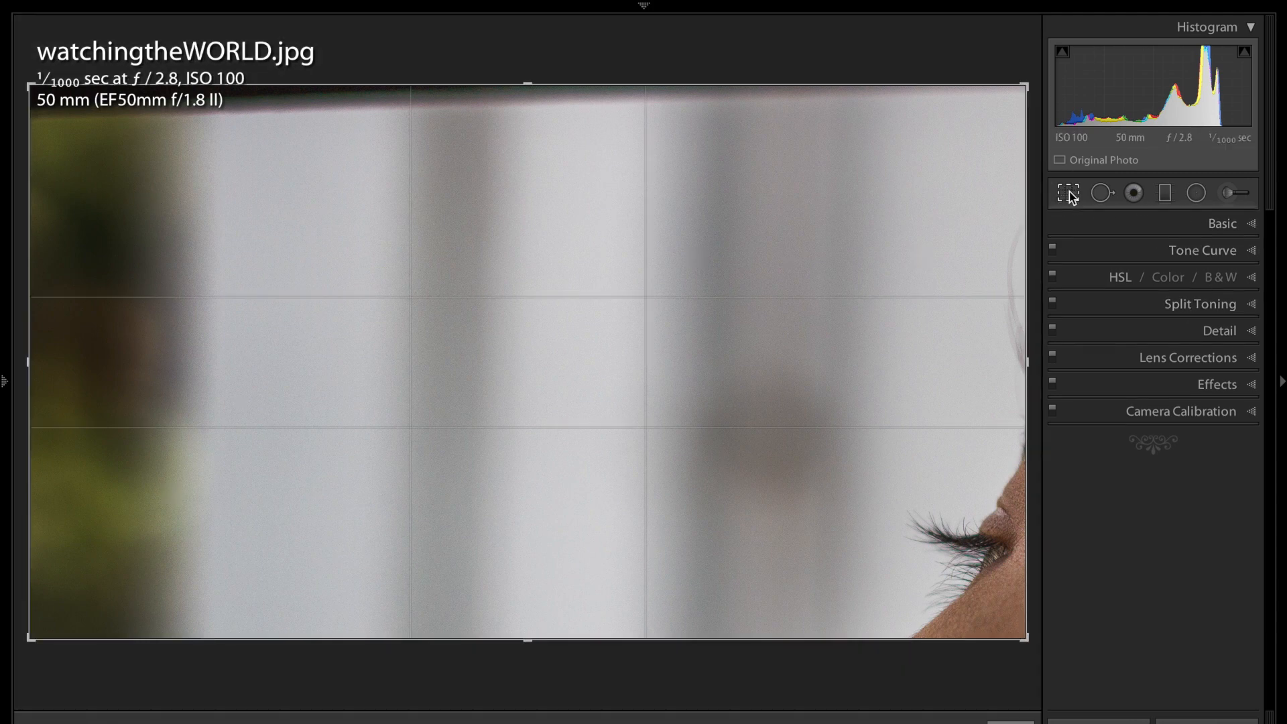
pyautogui.moveTo(28, 378)
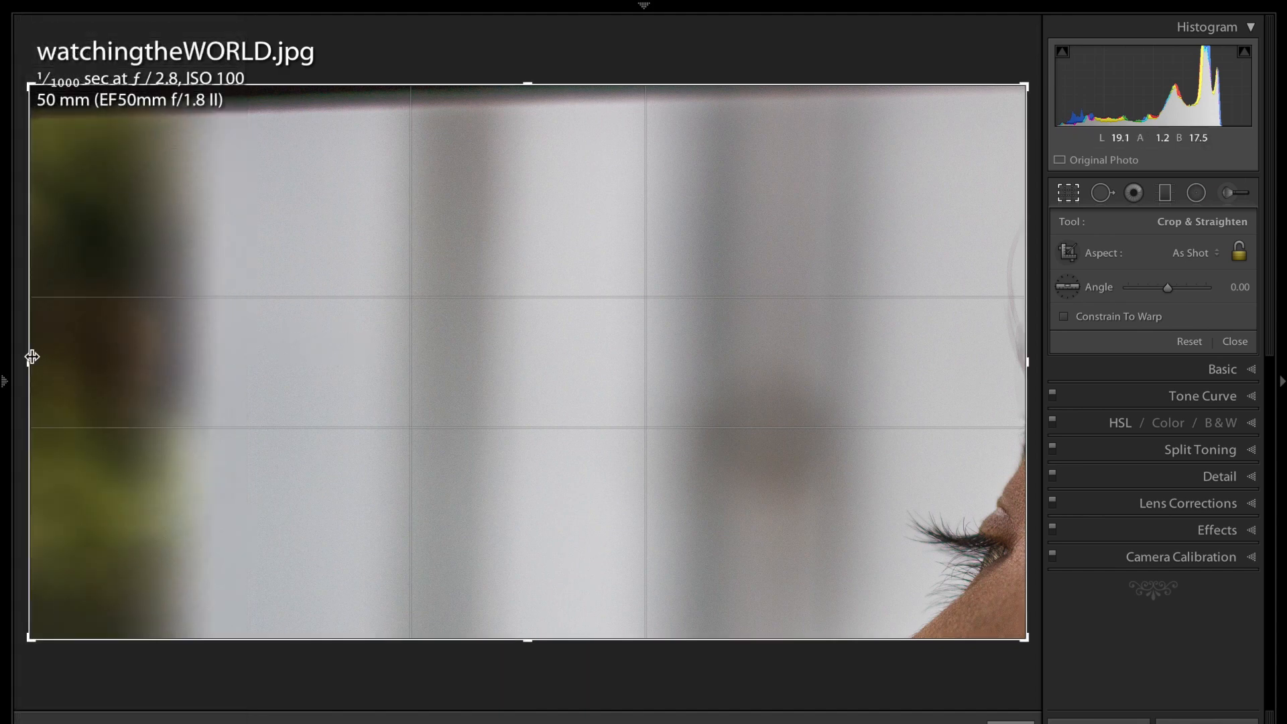
pyautogui.moveTo(28, 363); pyautogui.dragTo(125, 363)
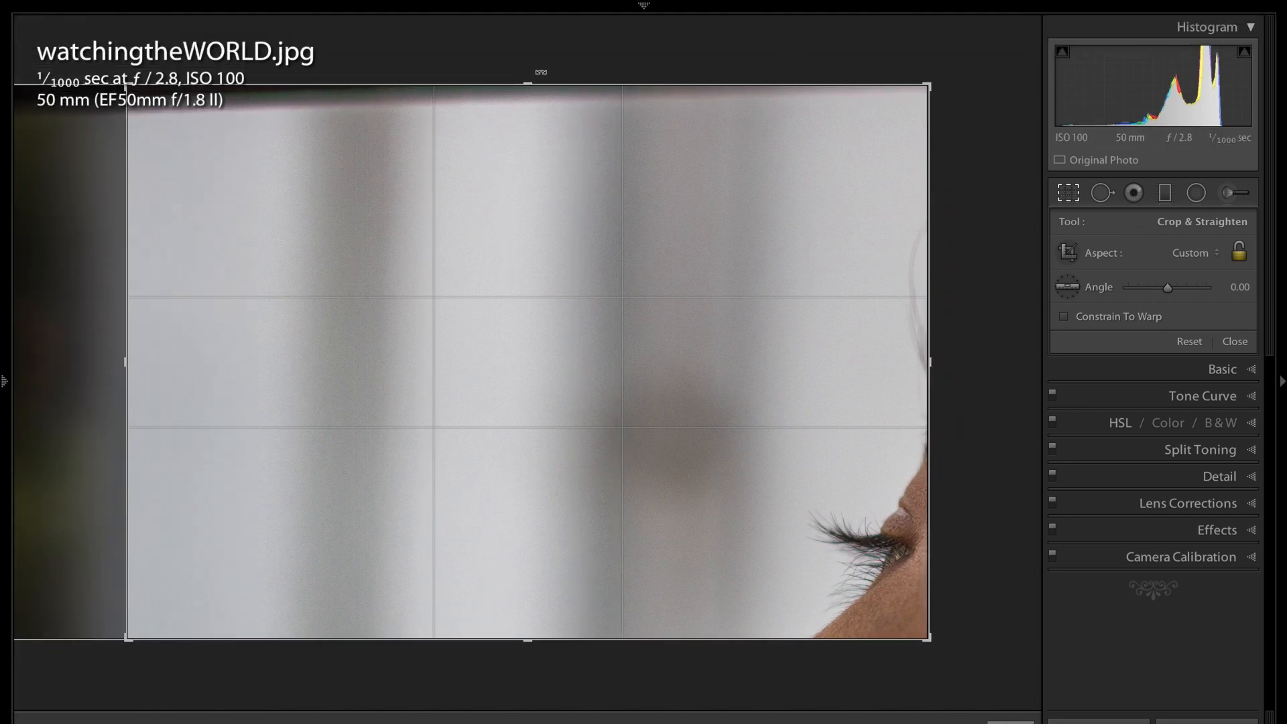
pyautogui.moveTo(527, 79); pyautogui.dragTo(528, 95)
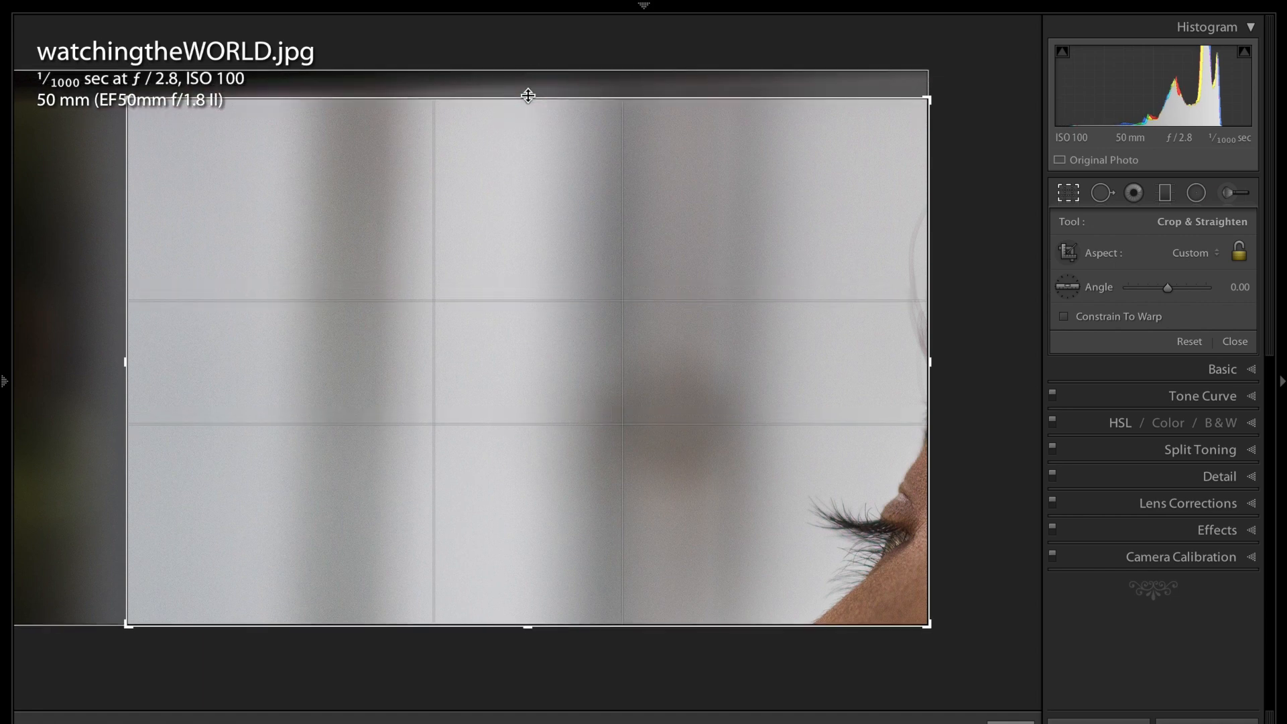
pyautogui.press('Return')
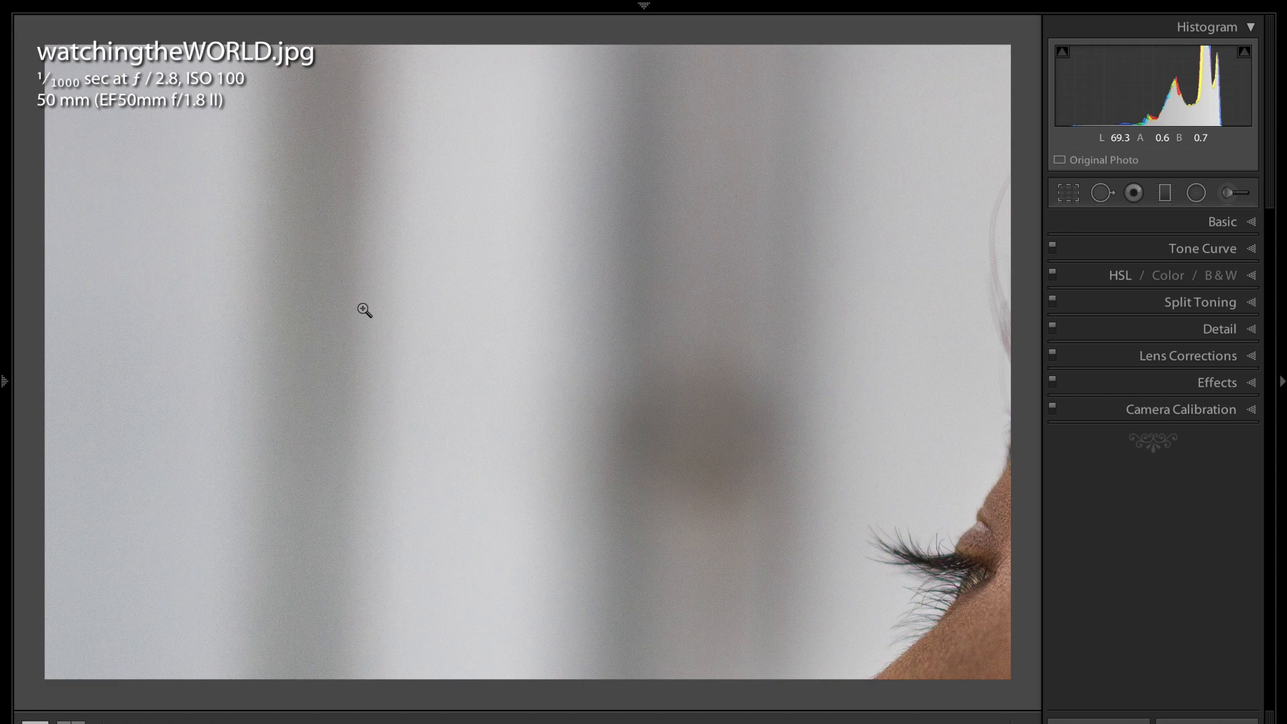
pyautogui.press('Right')
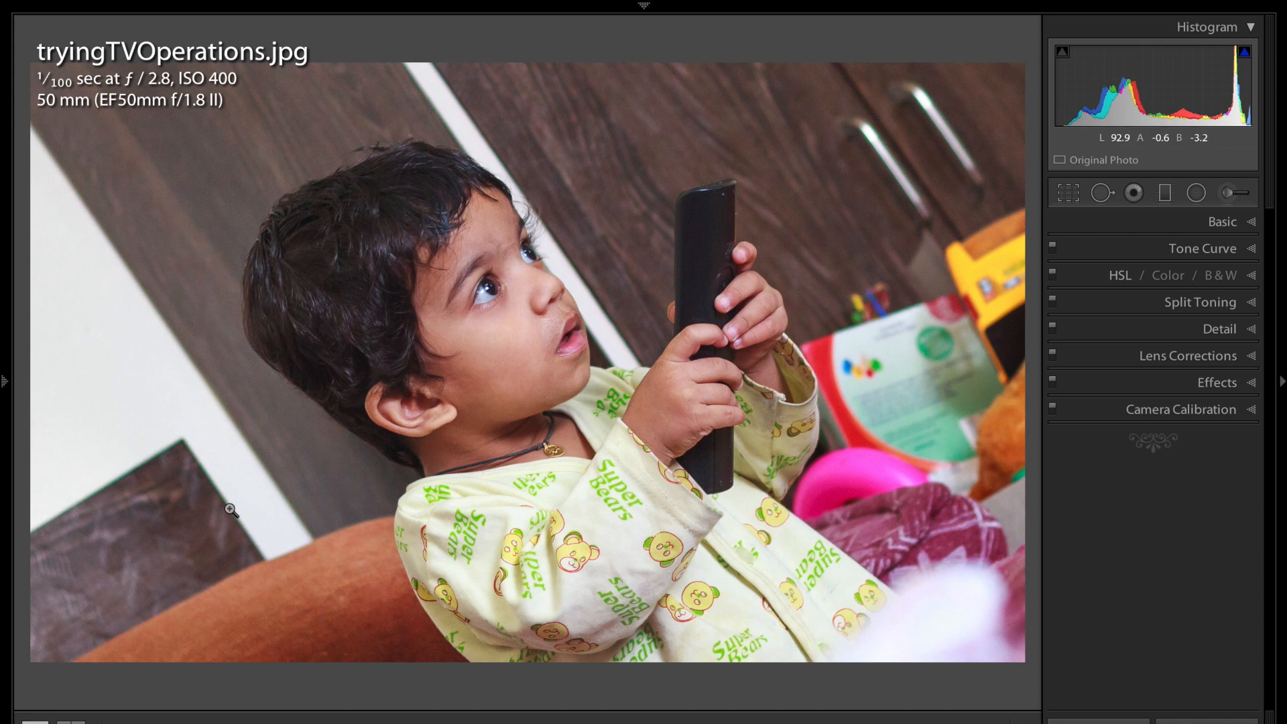
# View the entryINTOlifejourney.jpg panorama, then go back to the Library grid
pyautogui.press('Right')
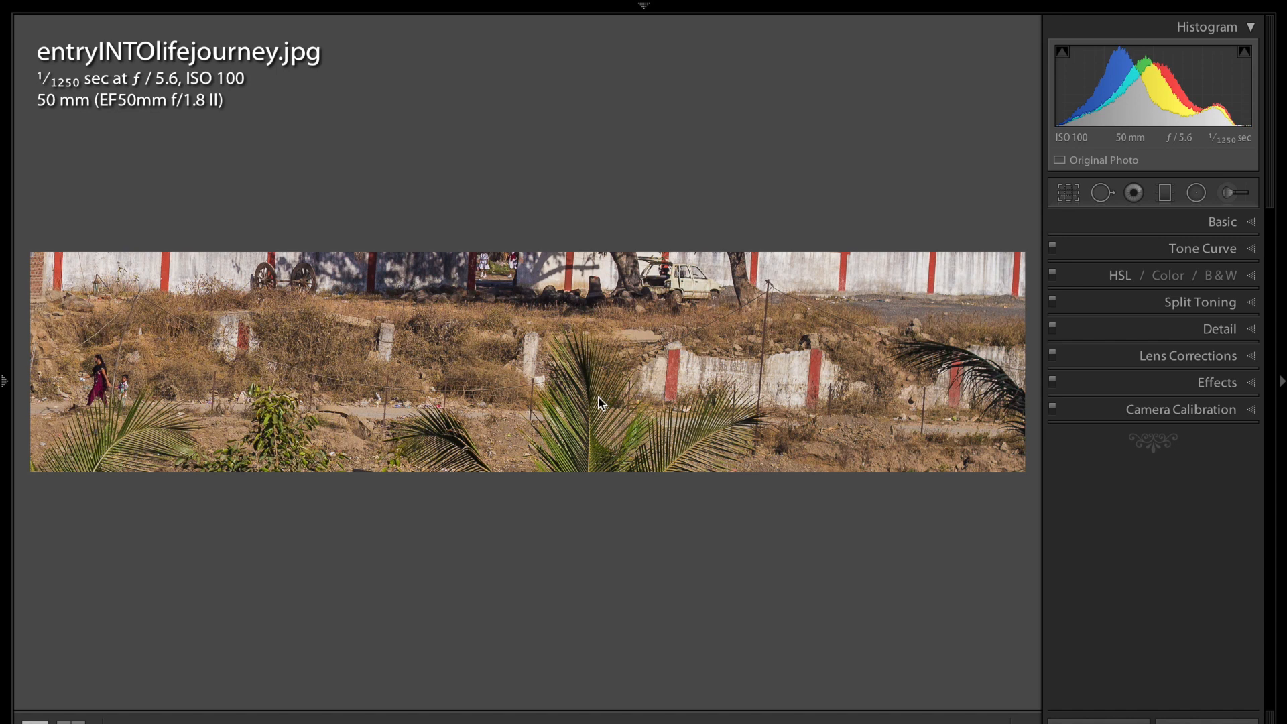
pyautogui.press('g')
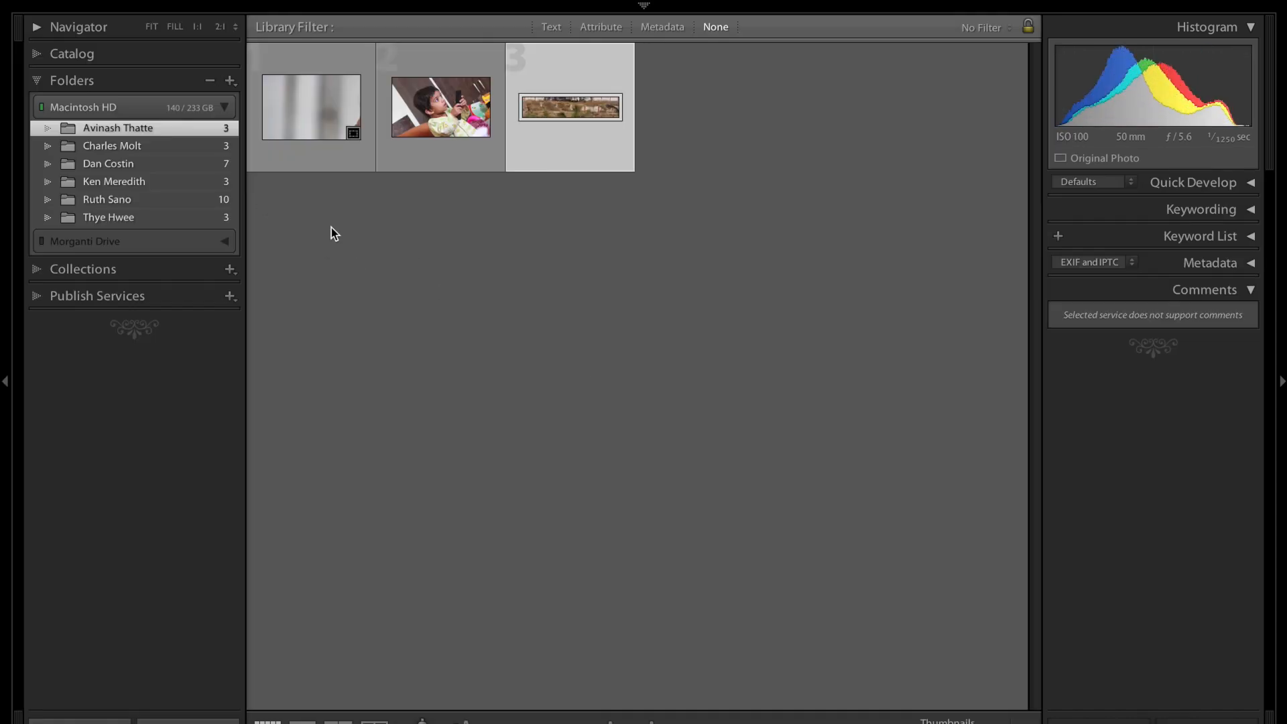
# Select the folder of flower, cemetery and pagoda photos and open CFT 0026-2.jpg in Develop
pyautogui.click(106, 220)
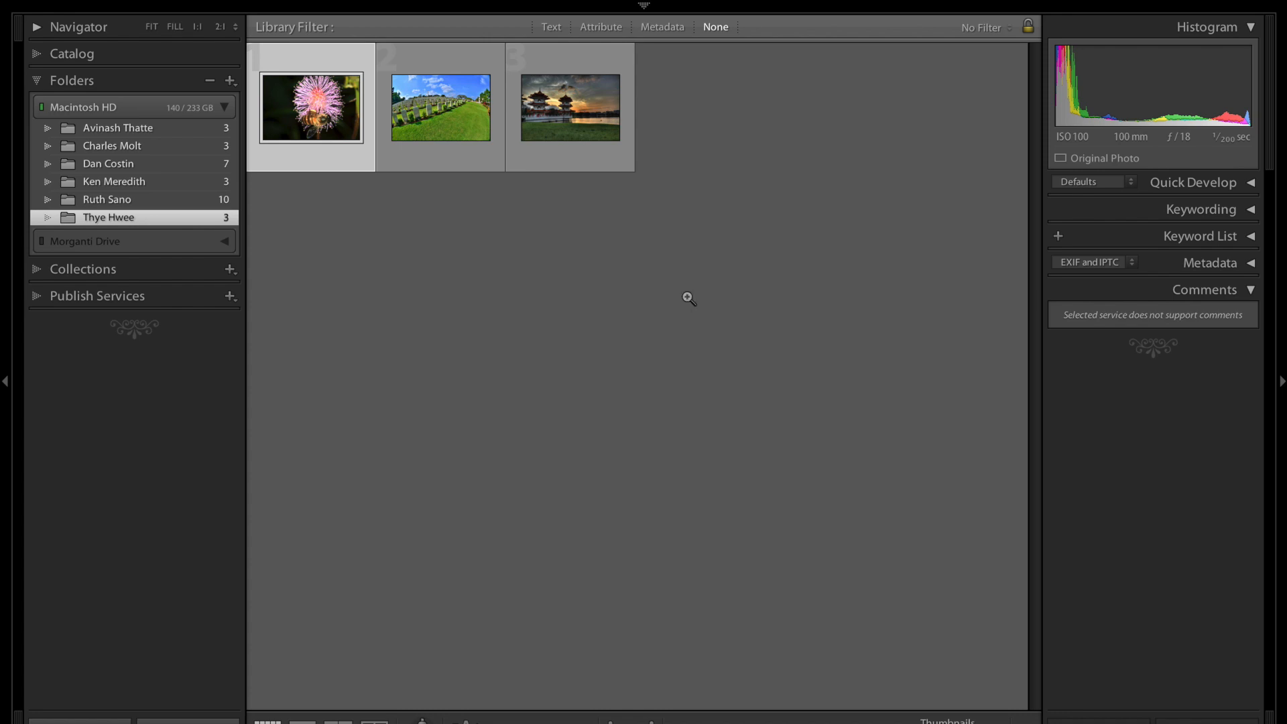
pyautogui.press('d')
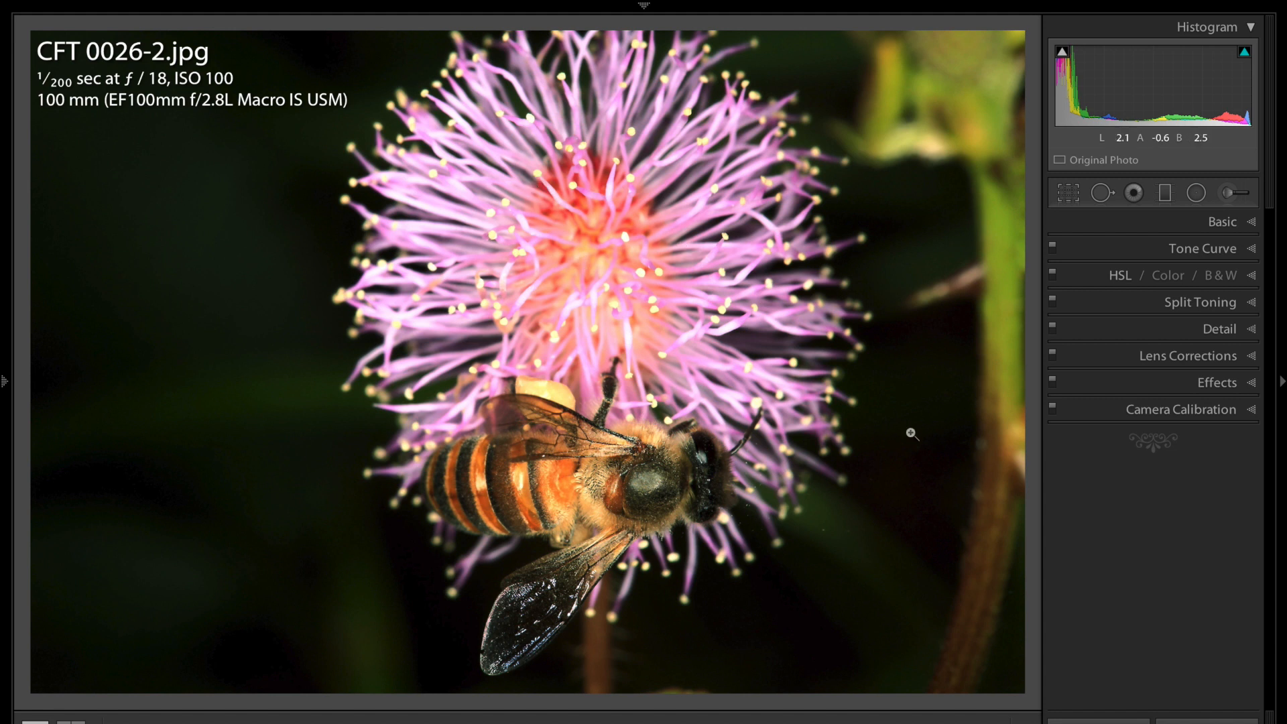
# Crop the bee photo, trimming the dark left side and the right side in toward the flower, then advance to K.W. 0007.jpg
pyautogui.click(1068, 193)
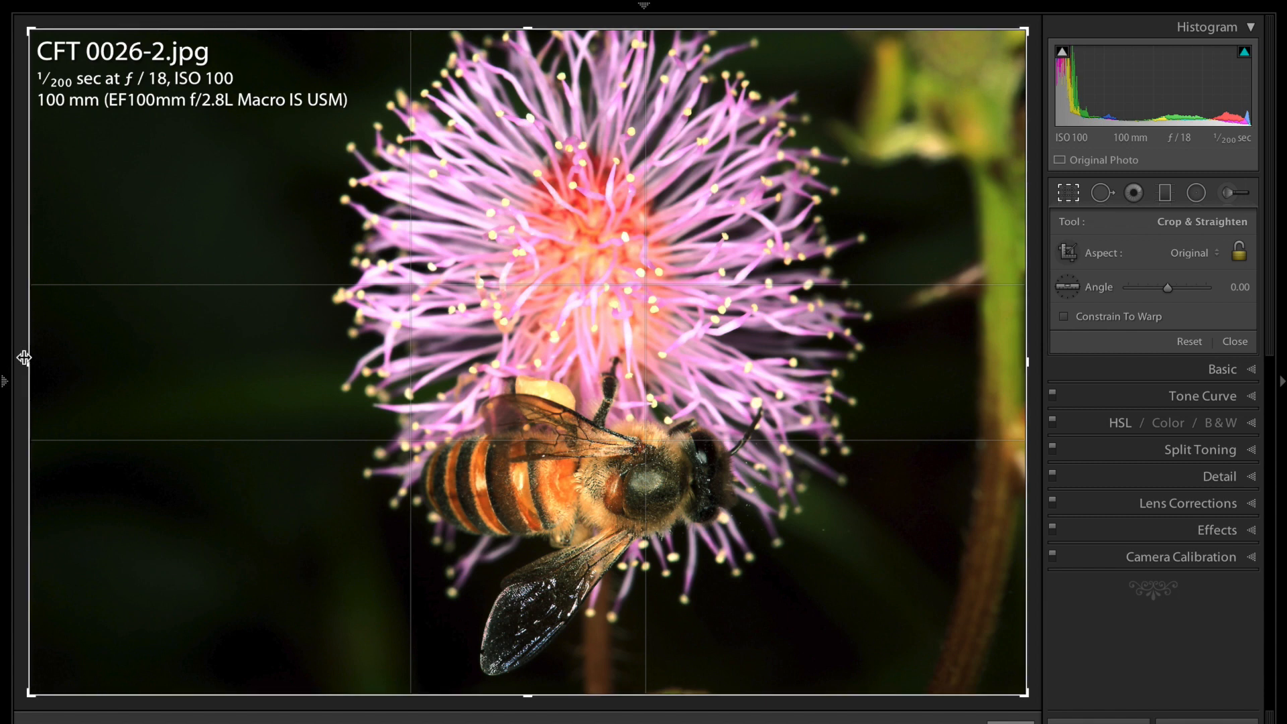
pyautogui.moveTo(28, 359); pyautogui.dragTo(144, 356)
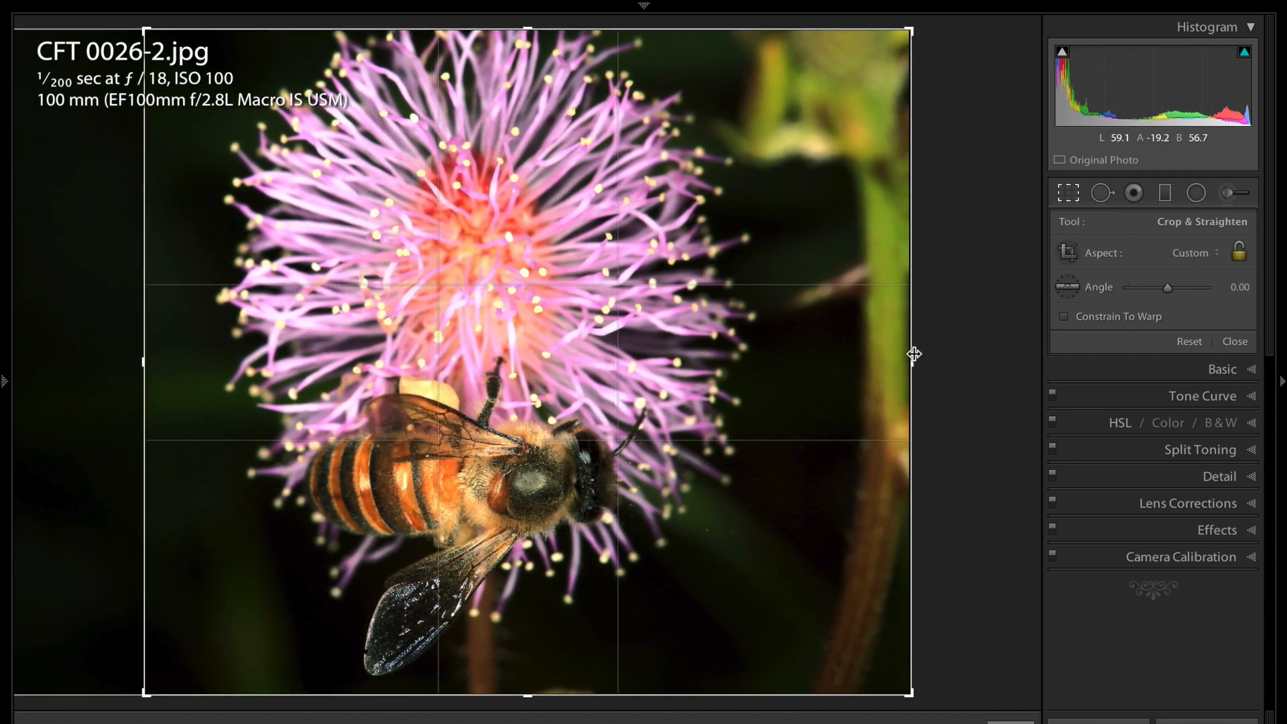
pyautogui.moveTo(912, 359); pyautogui.dragTo(853, 354)
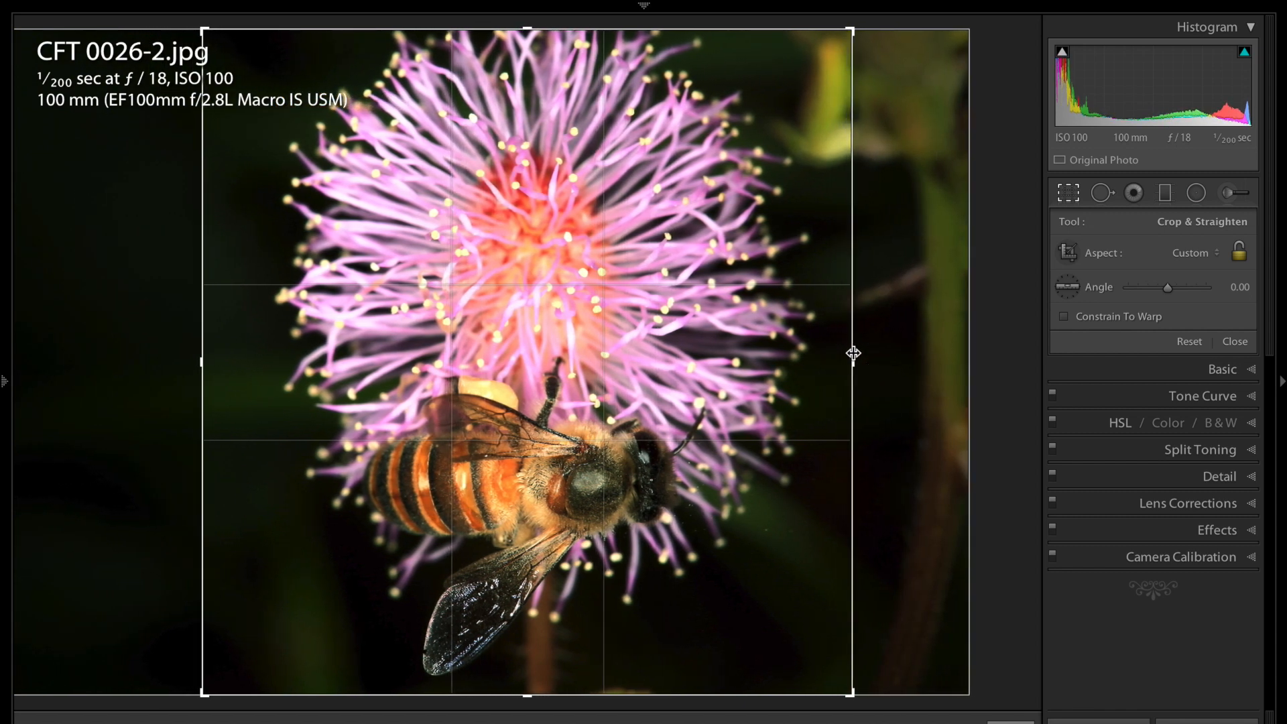
pyautogui.press('Return')
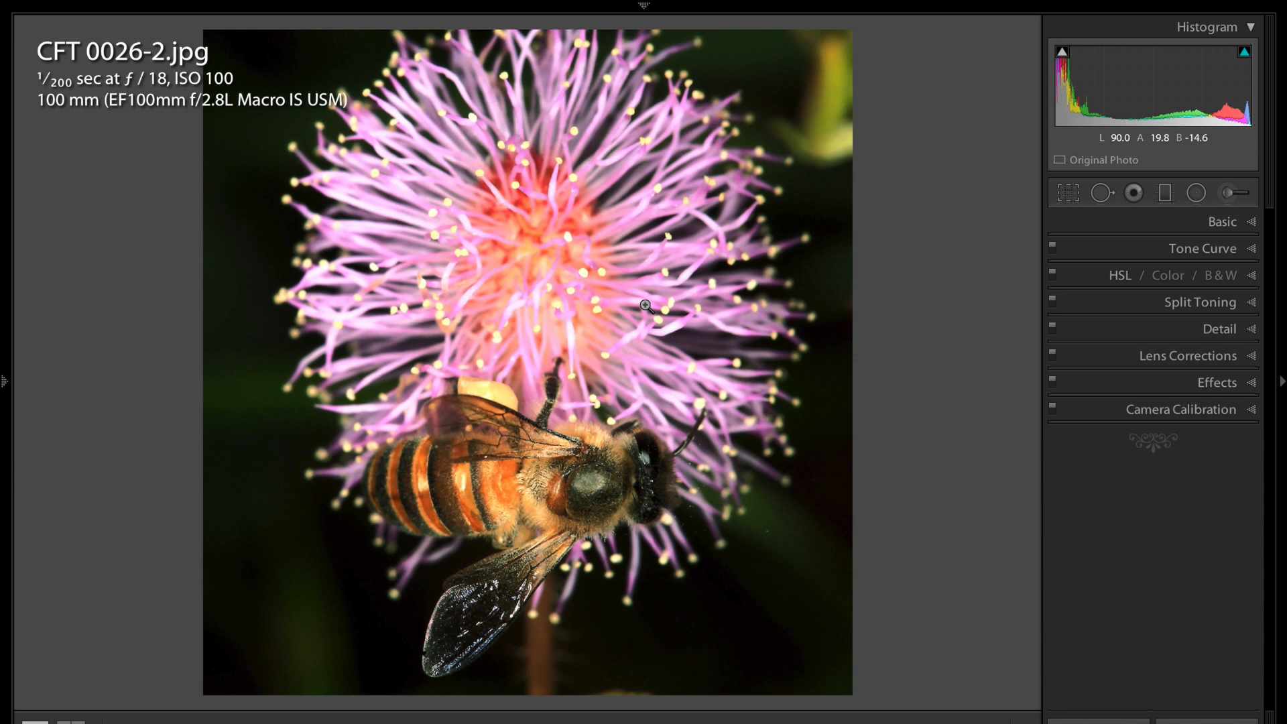
pyautogui.press('Right')
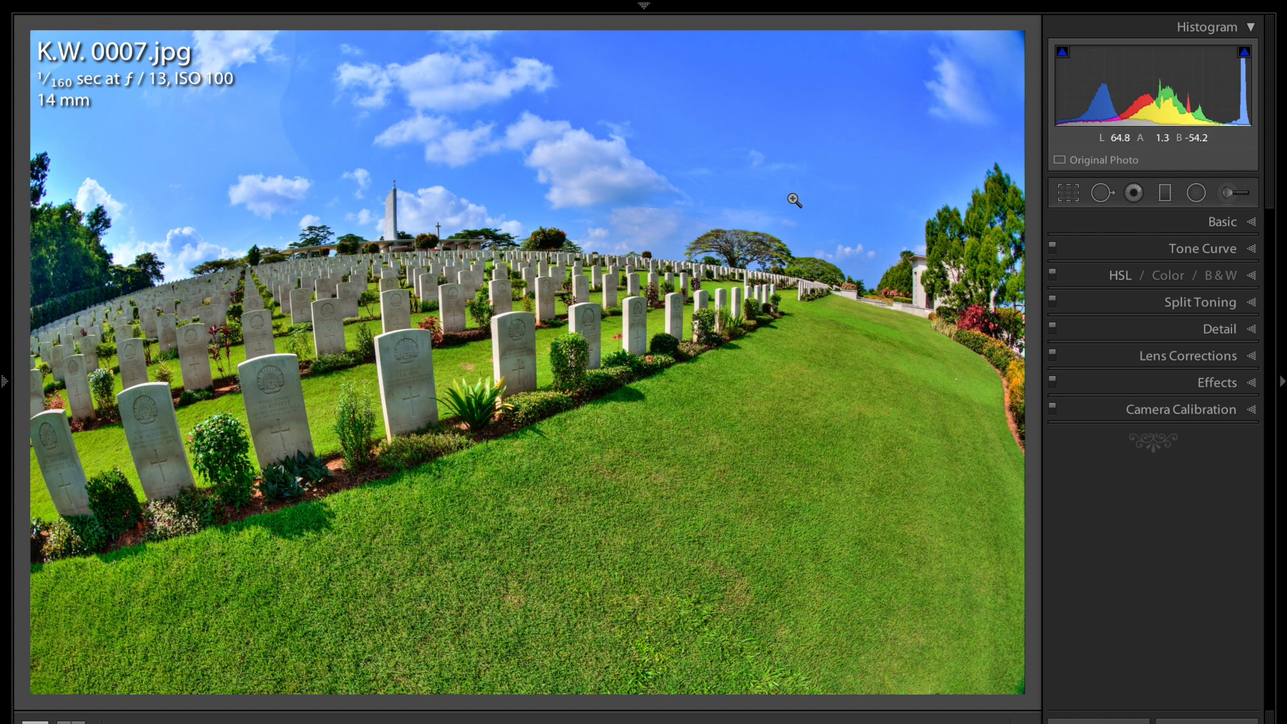
# Advance to the pagoda sunset photo C.C 0013-2.jpg
pyautogui.press('Right')
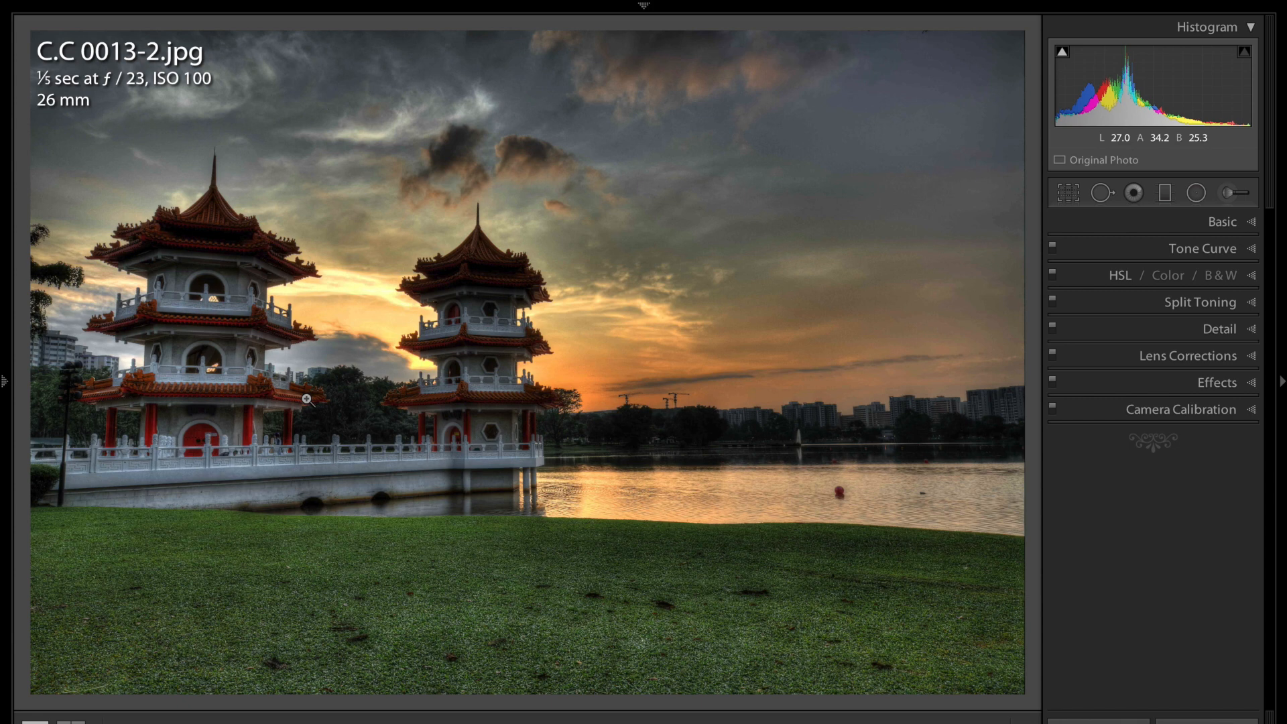
# Return to the Library grid showing the folder's three photos
pyautogui.press('g')
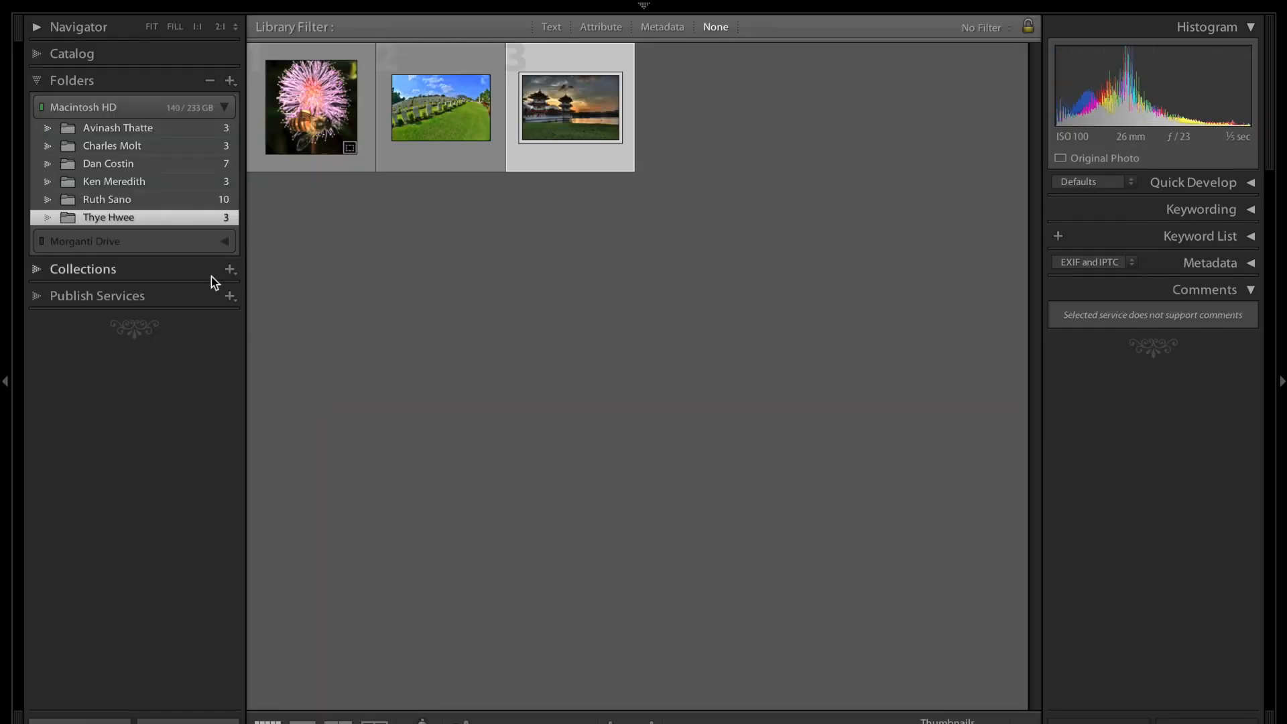
pyautogui.click(118, 181)
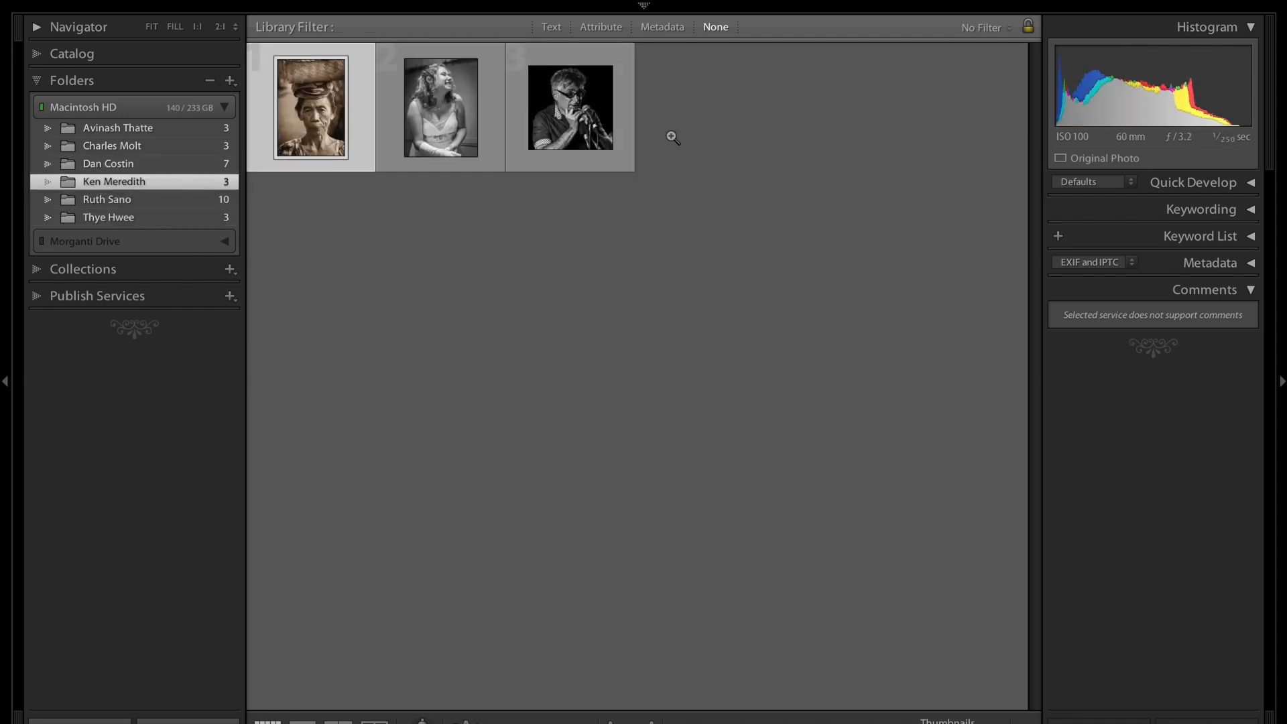
pyautogui.press('d')
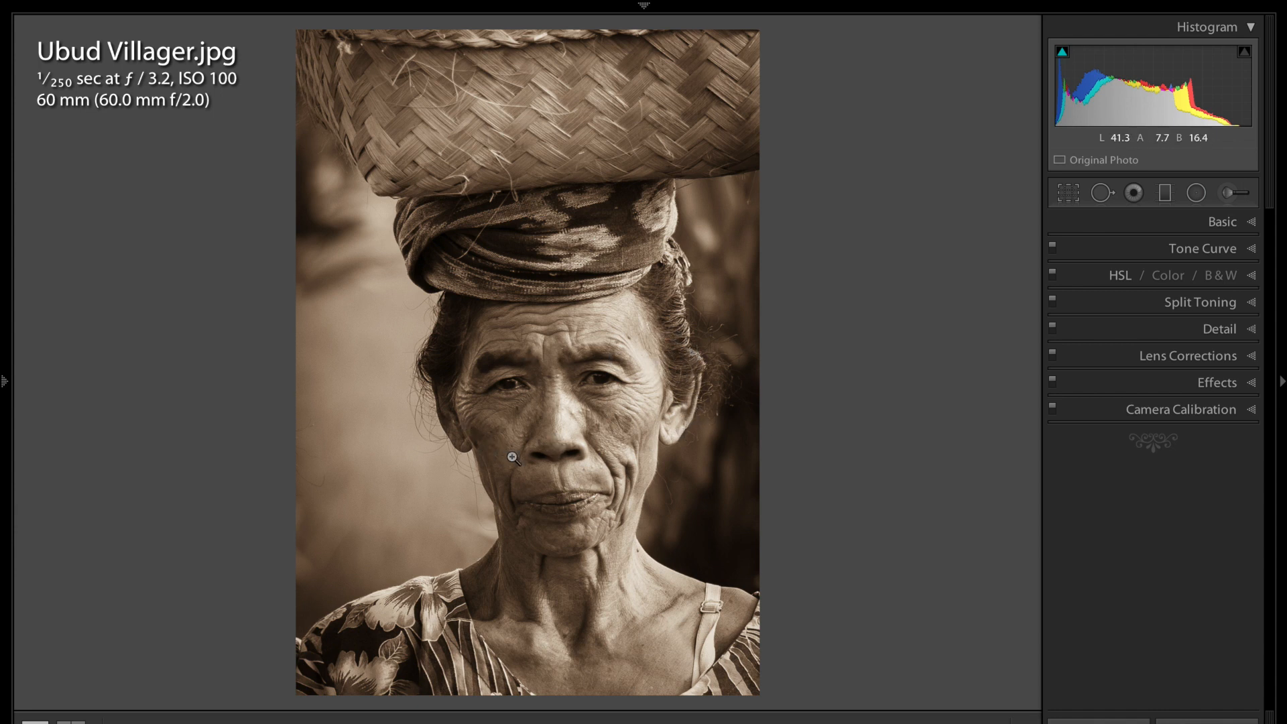
pyautogui.press('Right')
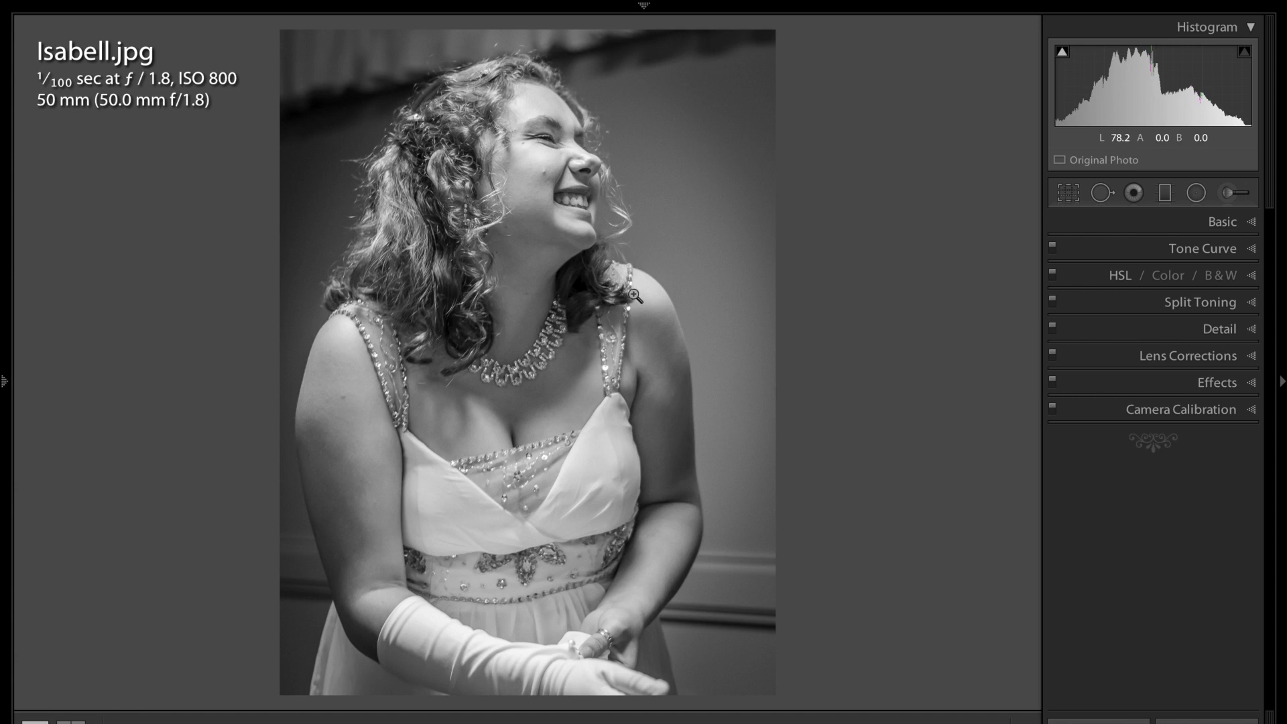
pyautogui.press('Right')
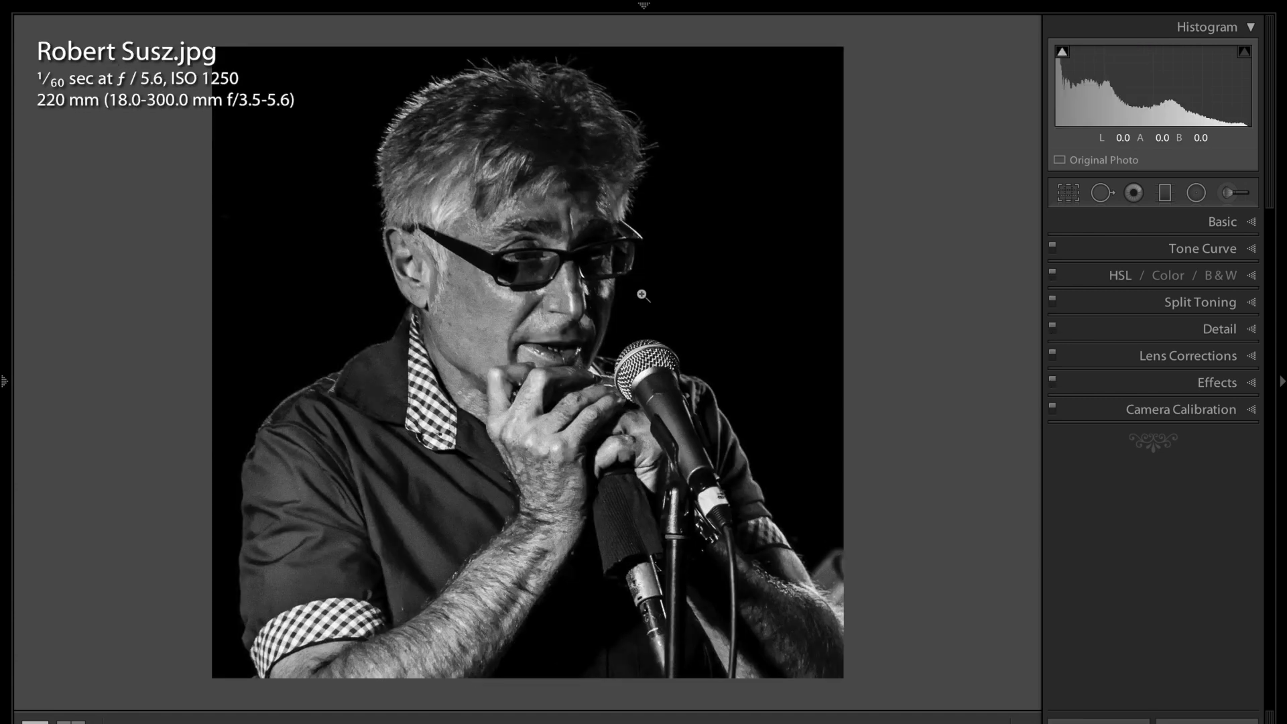